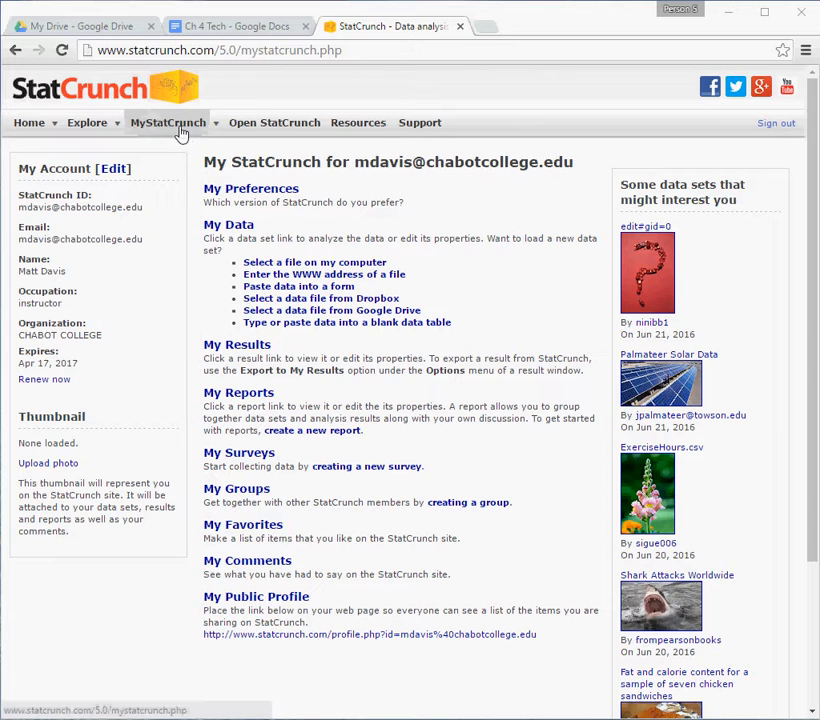
Open the Chapter 4 data set "Practice vs. Actual Midterm Scores" from the Meaningful Statistics group's data sets.
click(245, 493)
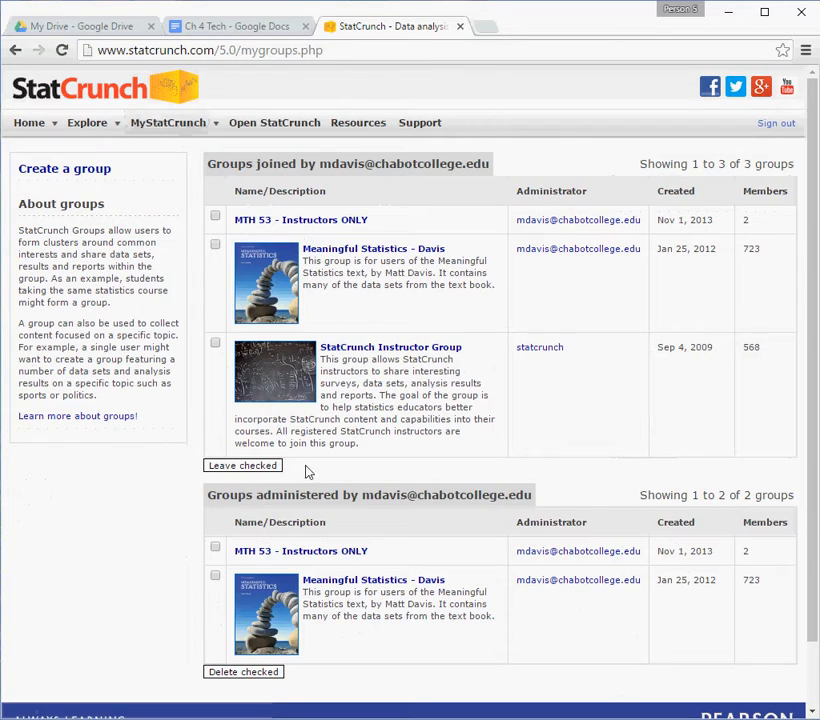
click(378, 257)
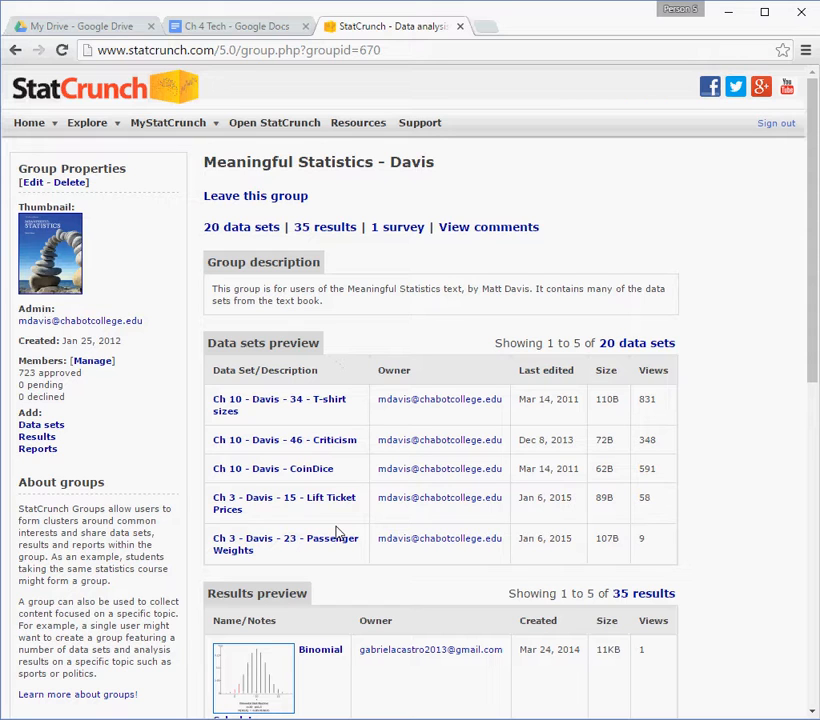
click(233, 230)
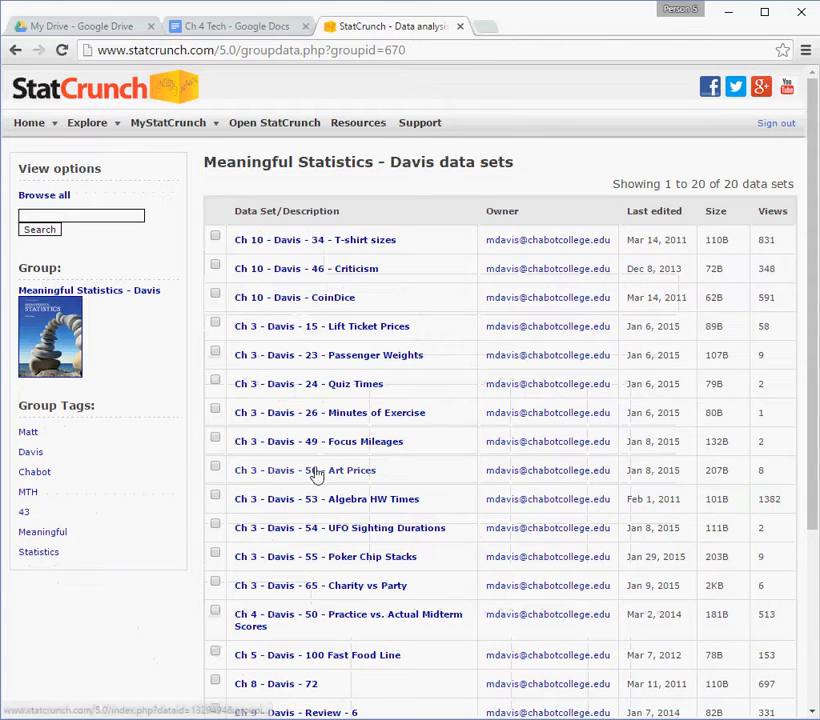
scroll(322, 440, down, 3)
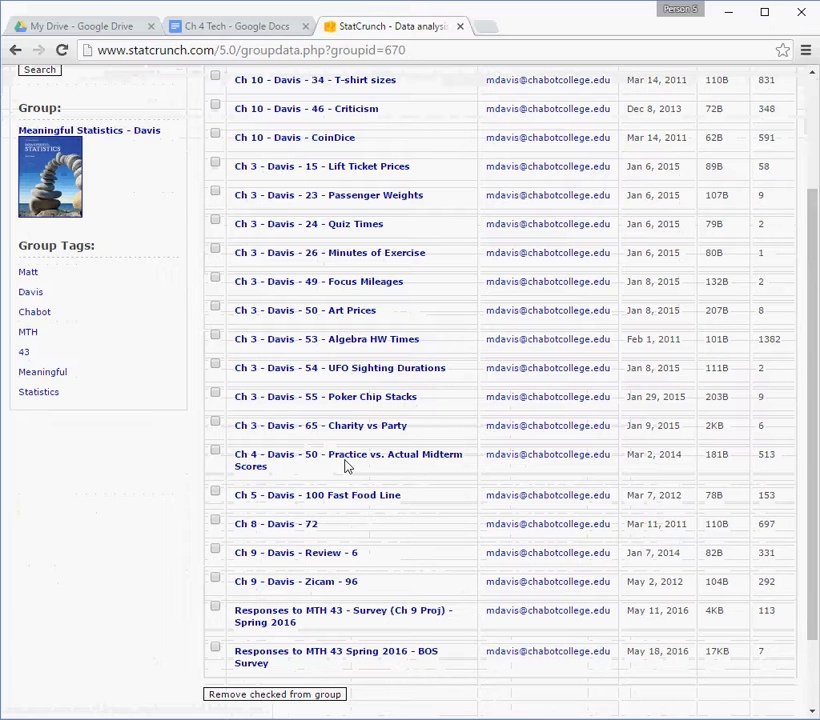
click(288, 461)
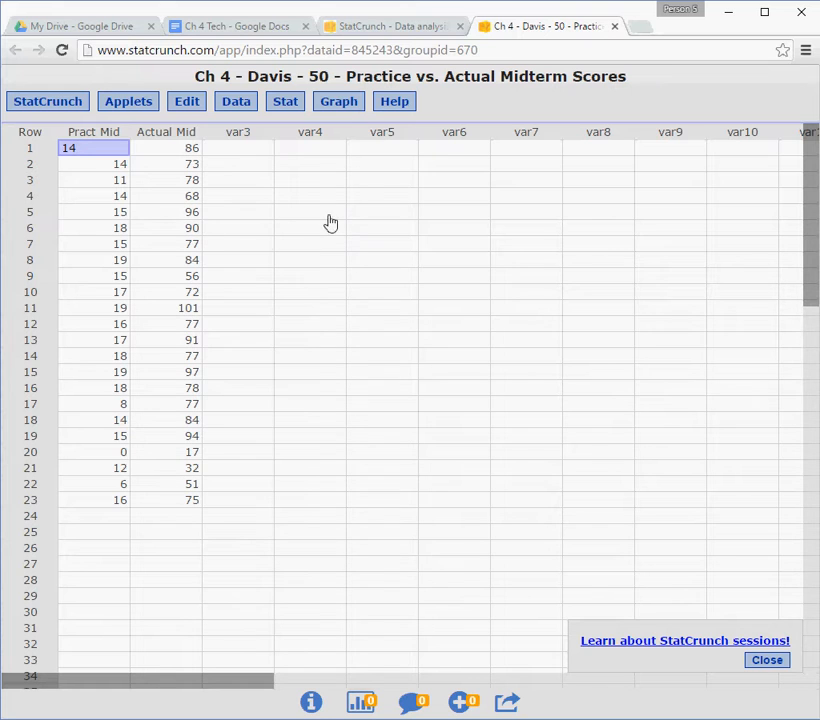
Start a scatter plot with Pract Mid as the X variable and Actual Mid as the Y variable.
click(334, 106)
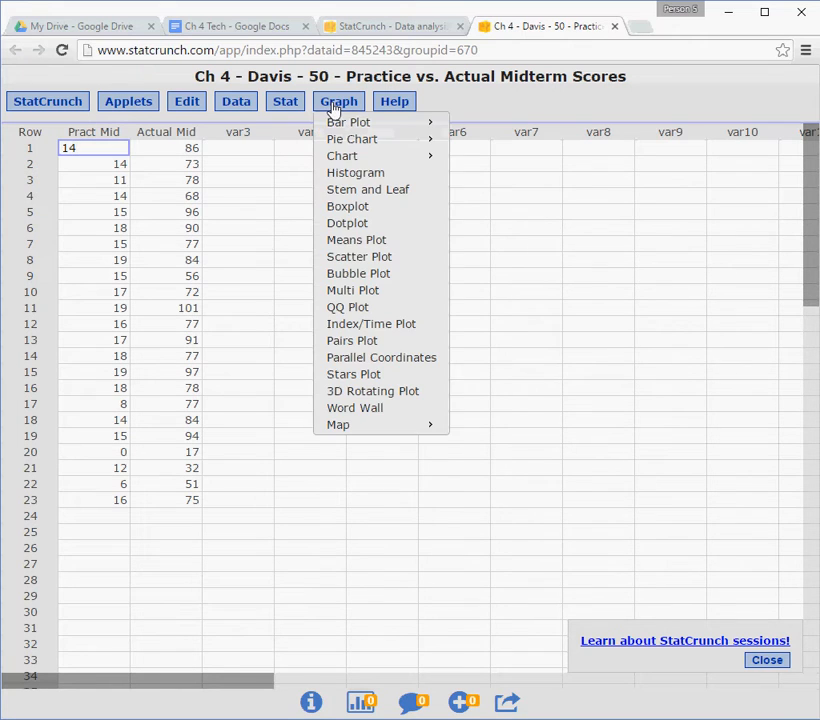
click(360, 262)
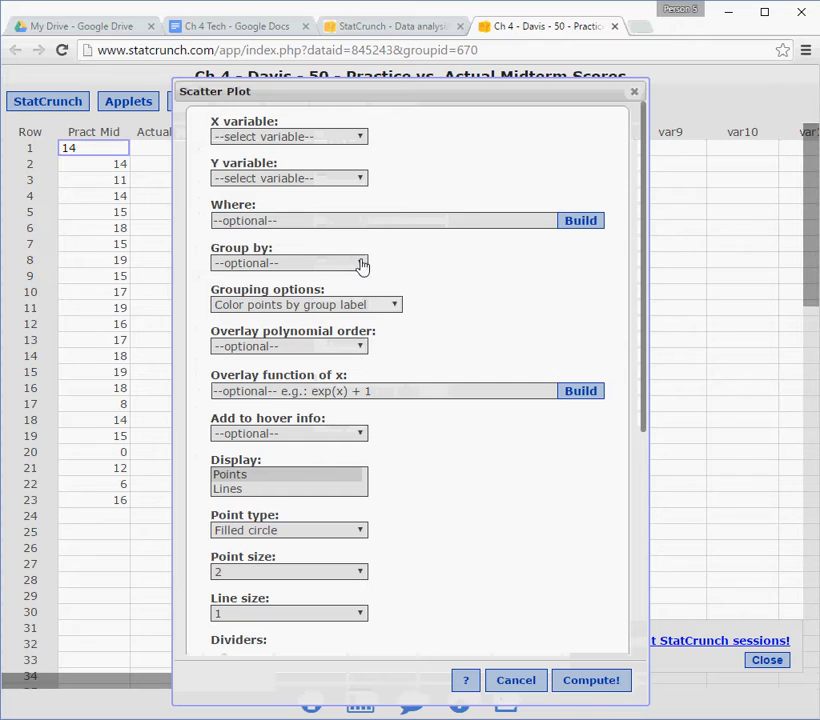
click(361, 140)
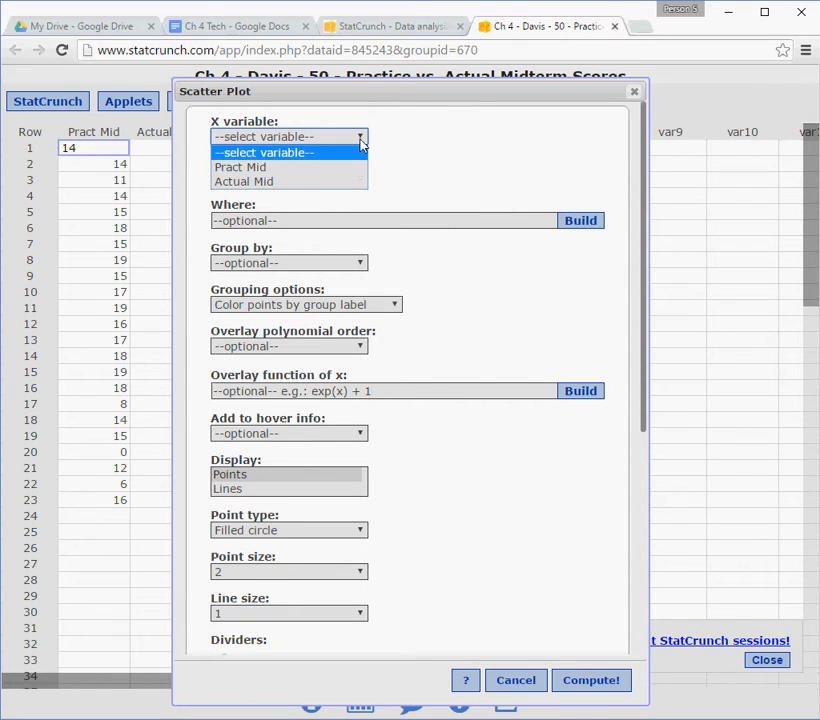
click(342, 174)
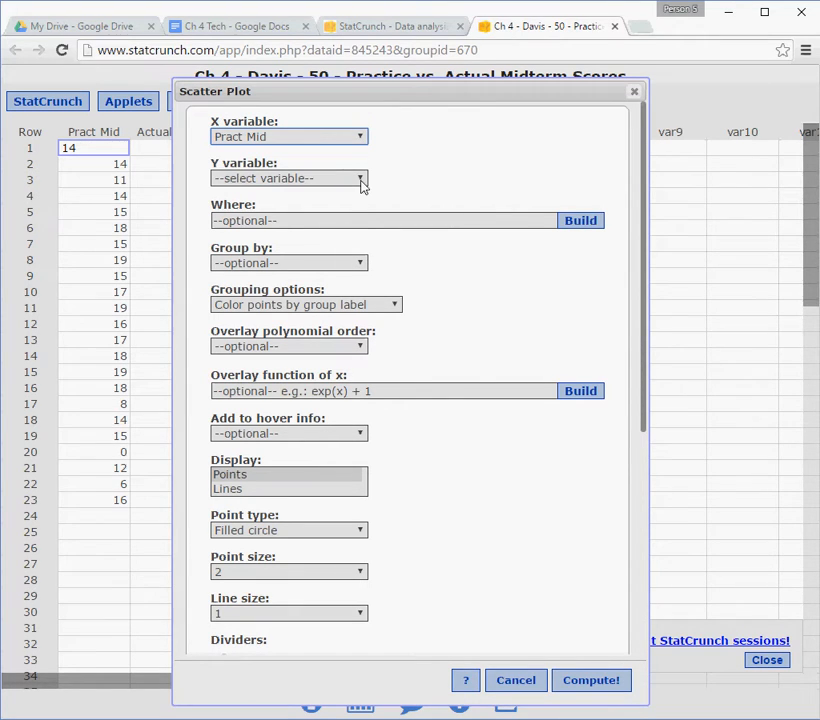
click(360, 179)
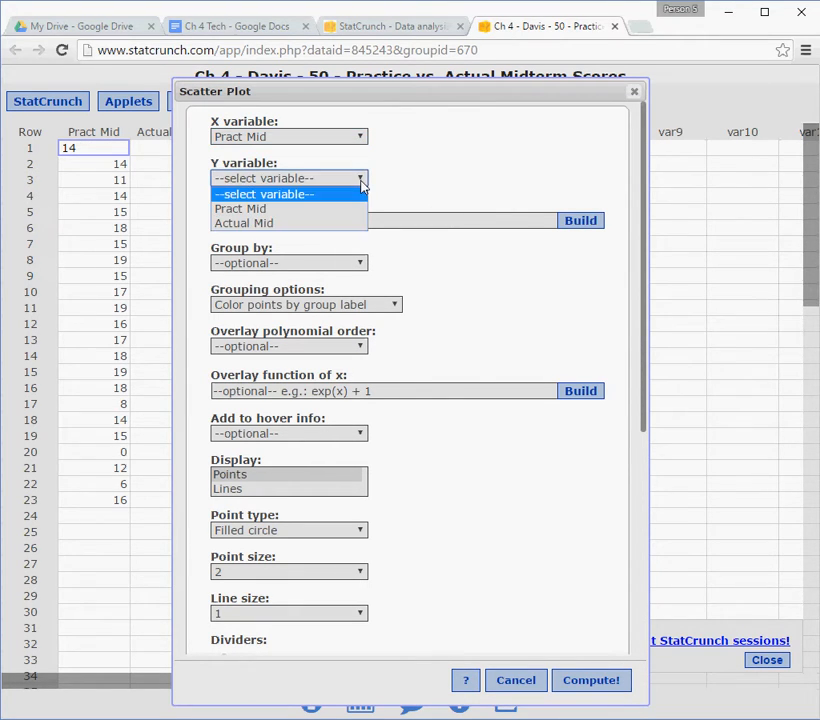
click(297, 224)
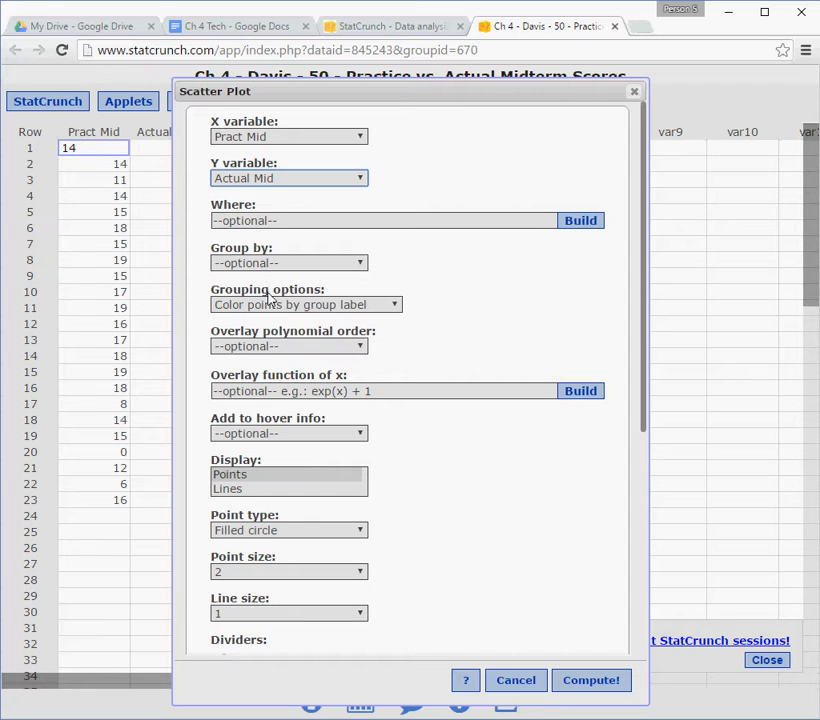
Enable both horizontal and vertical lines in the scatter plot's graph properties.
scroll(280, 380, down, 2)
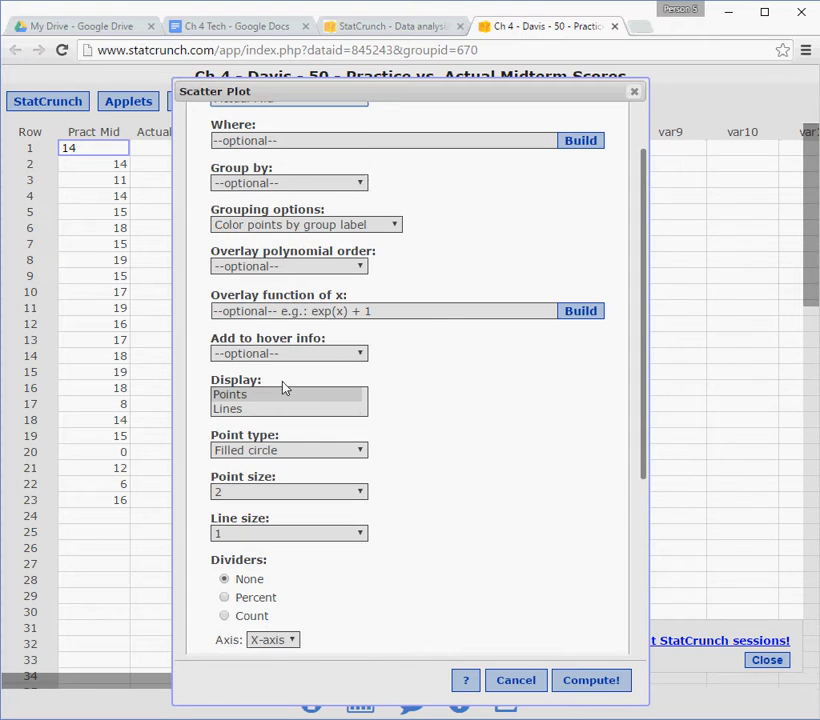
scroll(289, 377, down, 2)
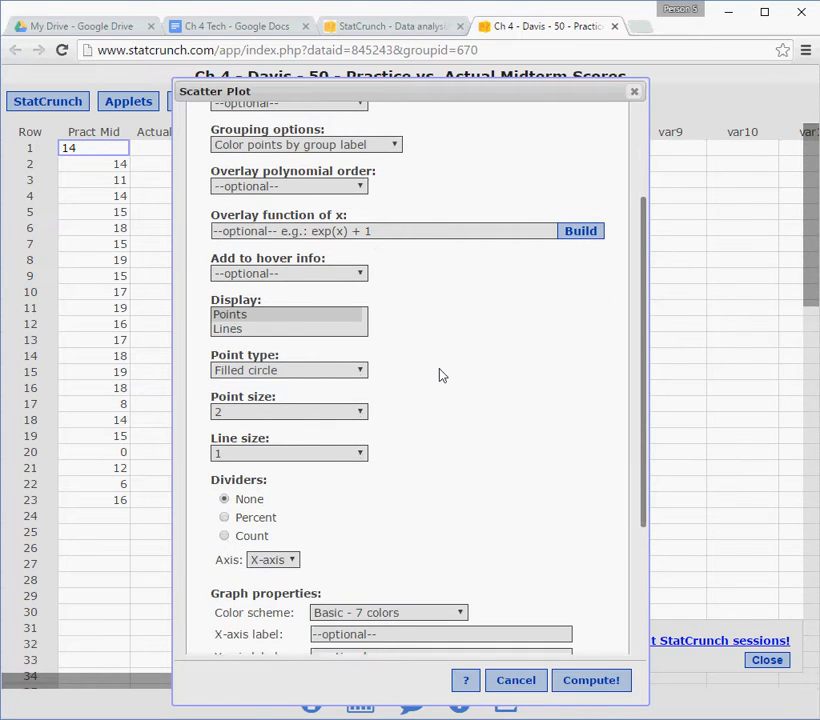
scroll(439, 375, down, 4)
scroll(439, 375, down, 1)
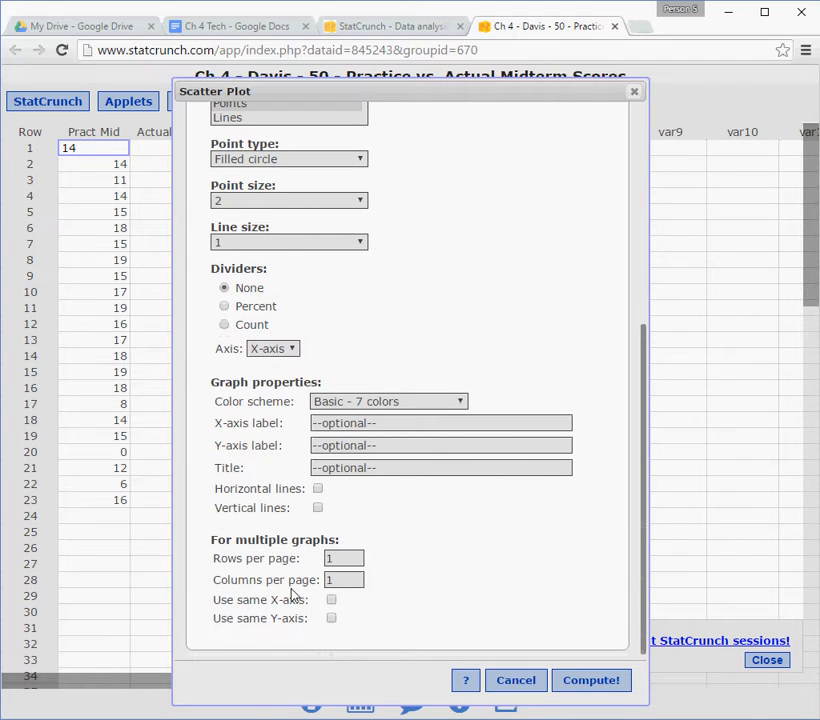
click(317, 489)
click(317, 508)
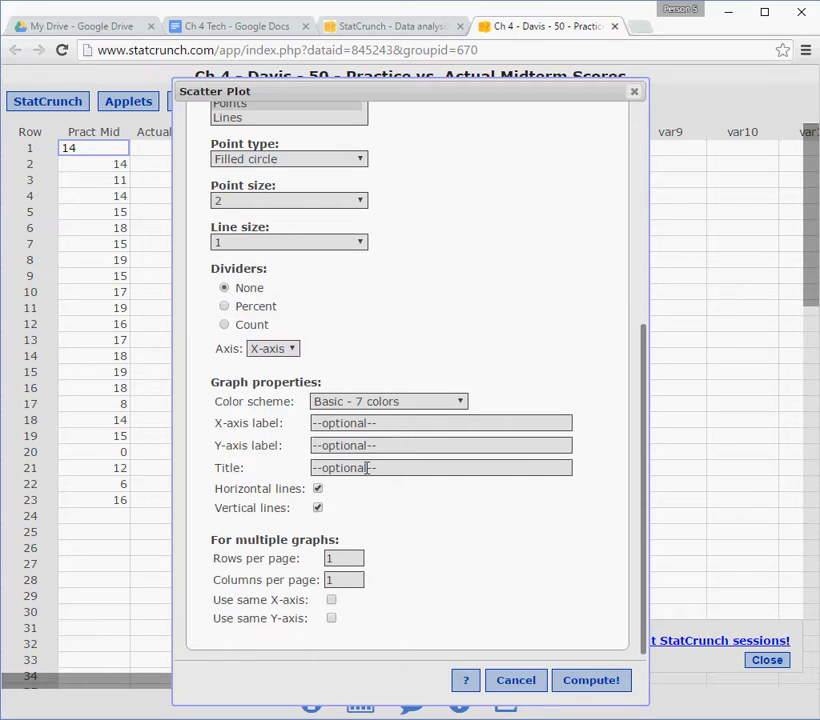
Title the graph "Scatterplot Of Exams by Your Name" and compute the scatter plot.
click(369, 467)
text(Scatterplot Of )
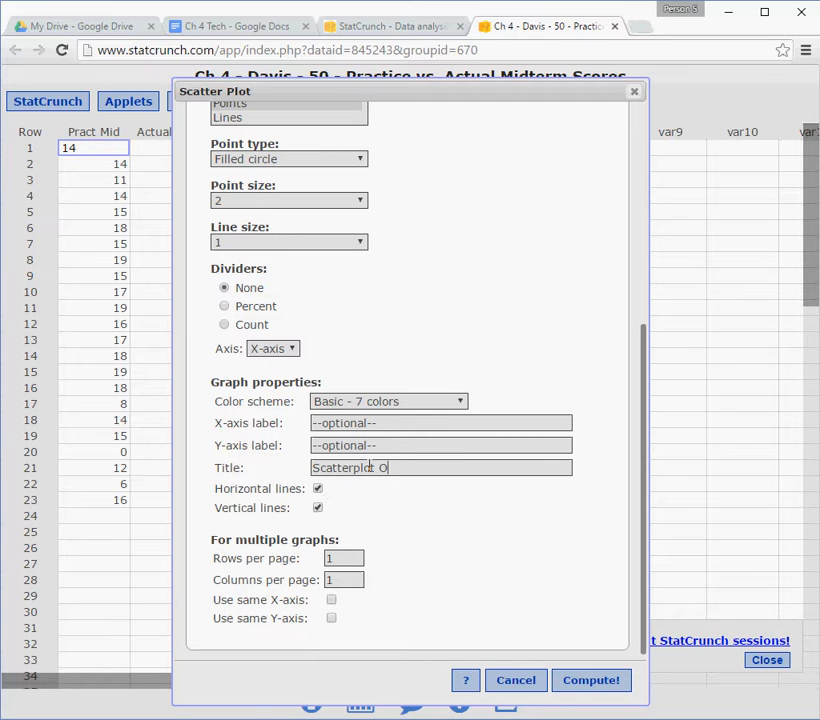
text(Exams by Your Name)
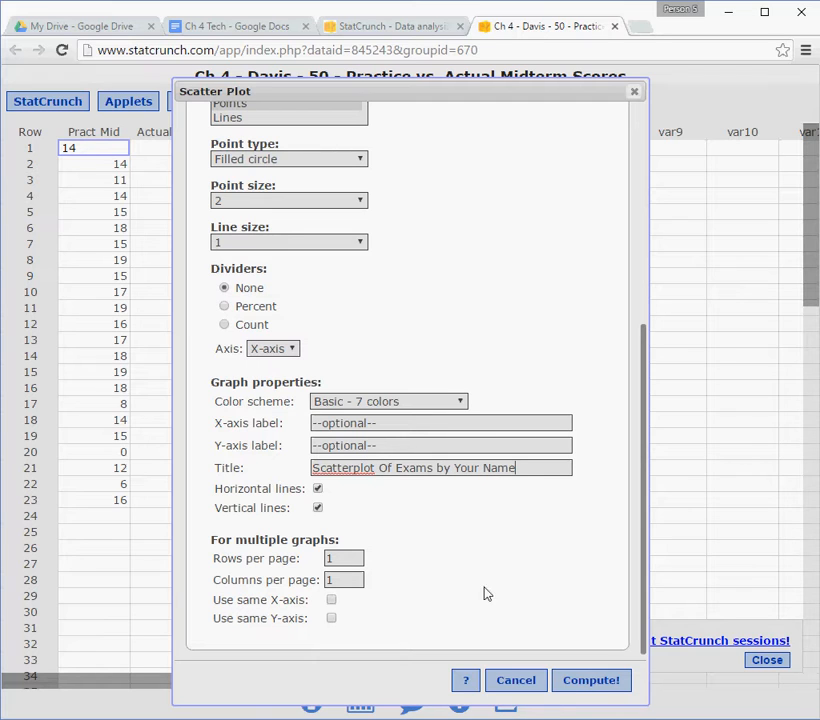
click(585, 685)
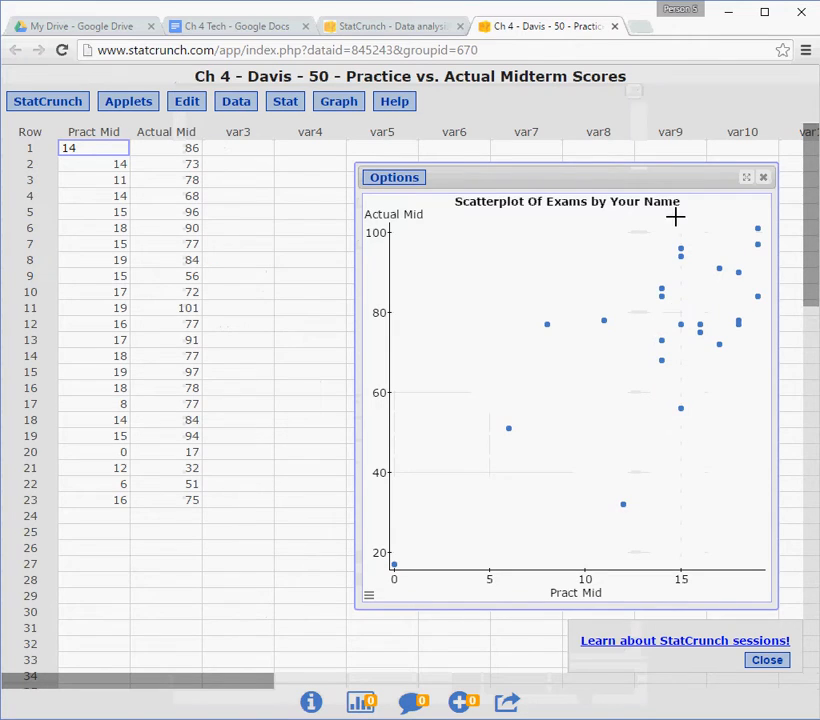
Make the scatterplot window wider and shorter, and place it beside the two data columns.
drag(633, 174, 470, 149)
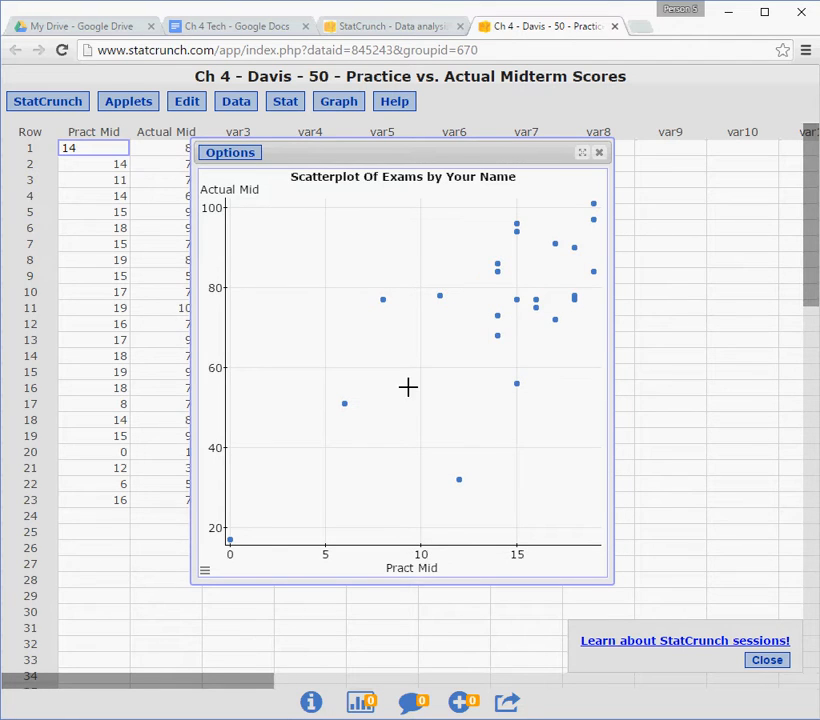
drag(417, 152, 330, 135)
drag(522, 566, 589, 474)
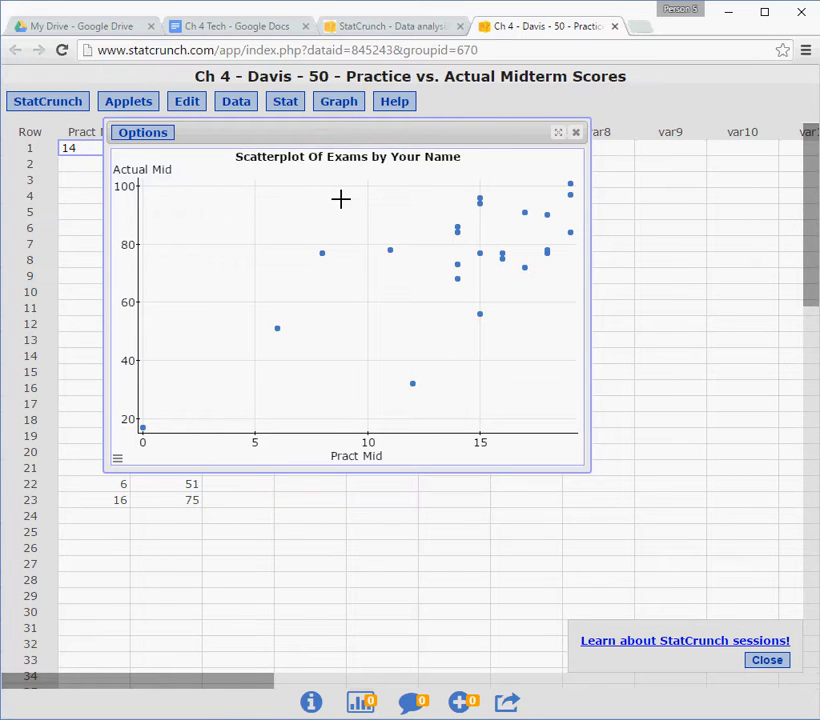
drag(326, 130, 426, 179)
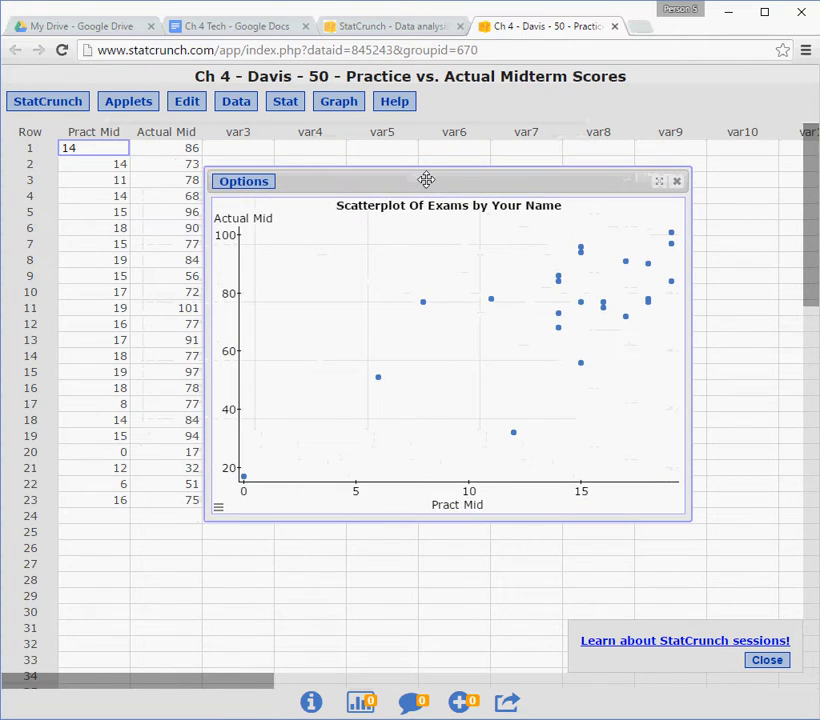
click(259, 184)
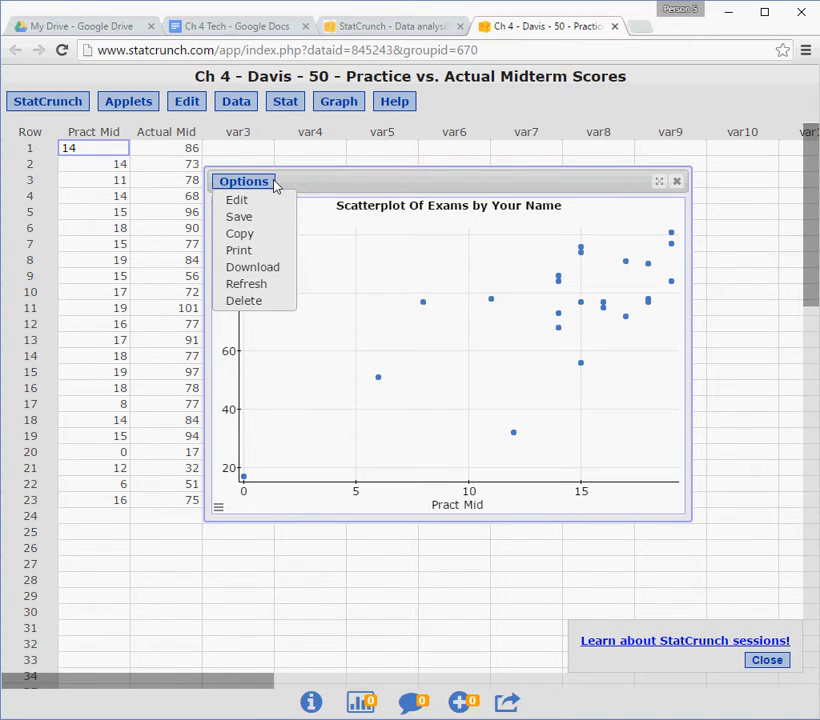
click(268, 183)
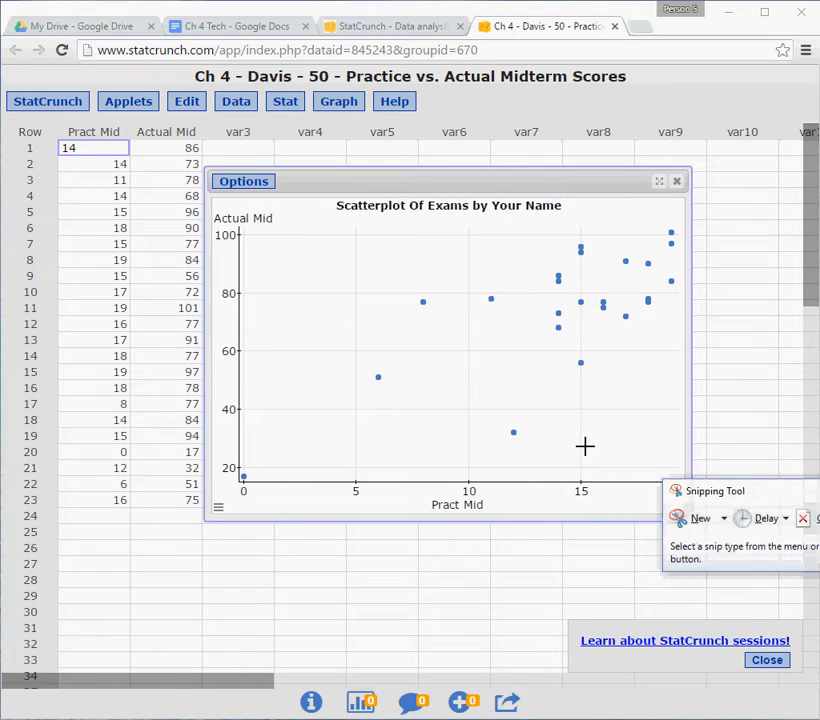
Move the Snipping Tool clear of the graph and capture a snip of the whole scatterplot window.
drag(791, 491, 619, 576)
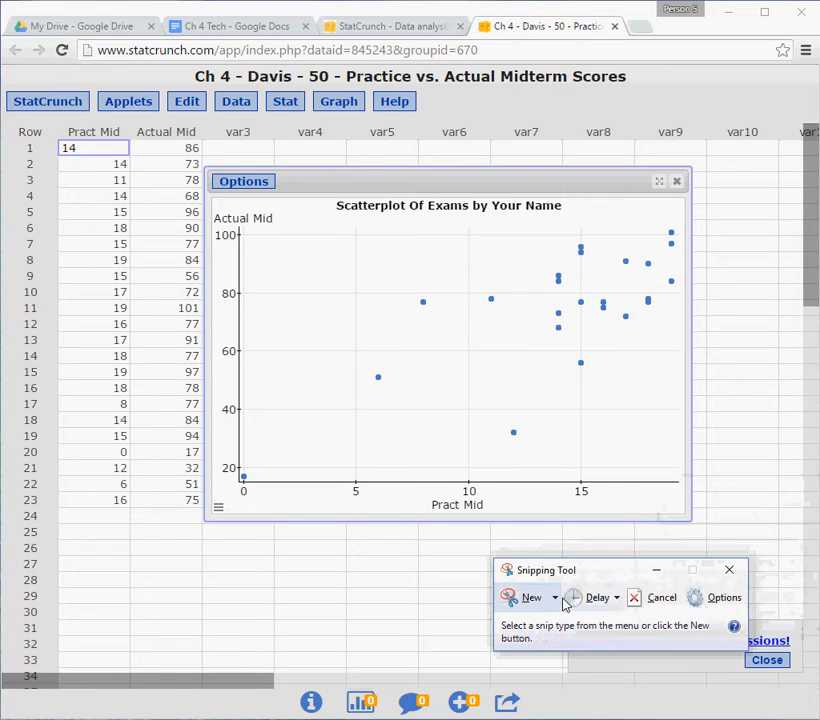
click(530, 610)
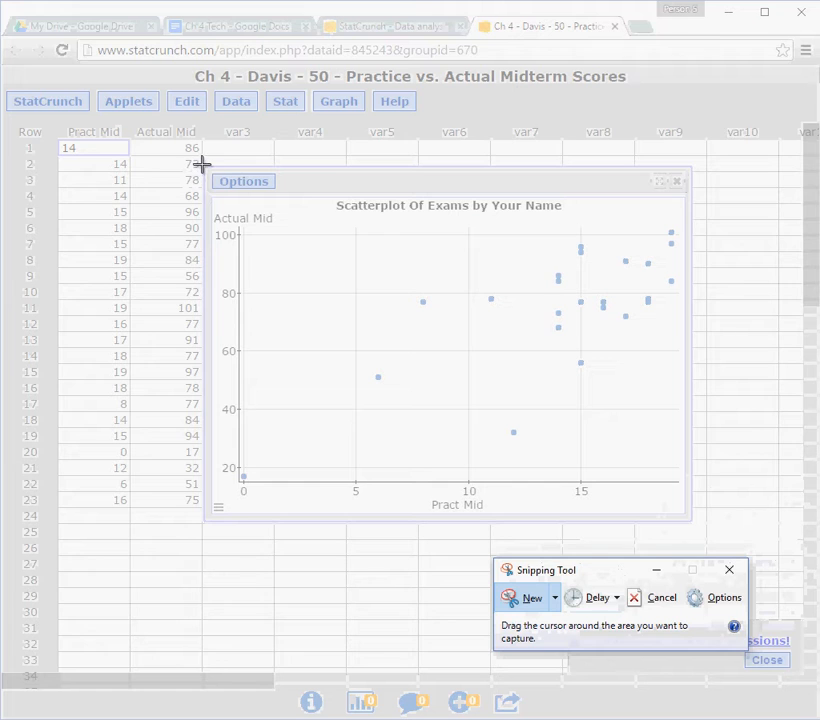
drag(203, 166, 693, 521)
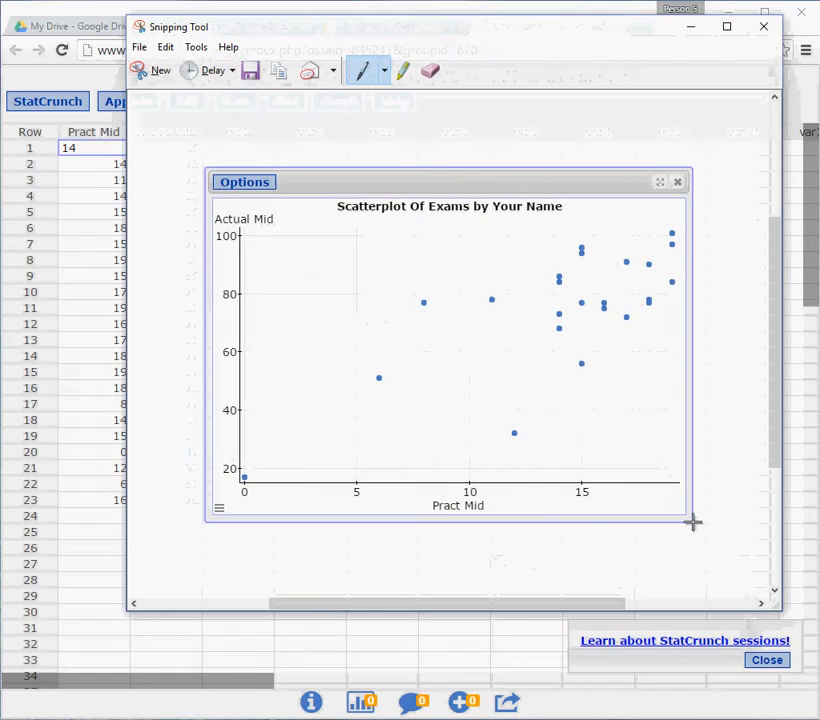
Copy the scatterplot snip to the clipboard and close the Snipping Tool without saving.
click(173, 53)
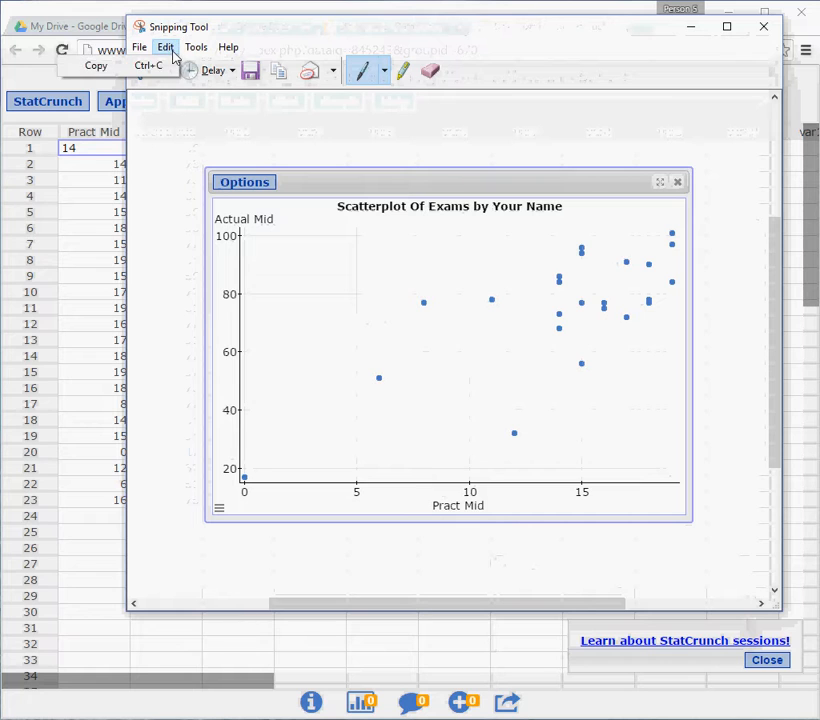
click(96, 70)
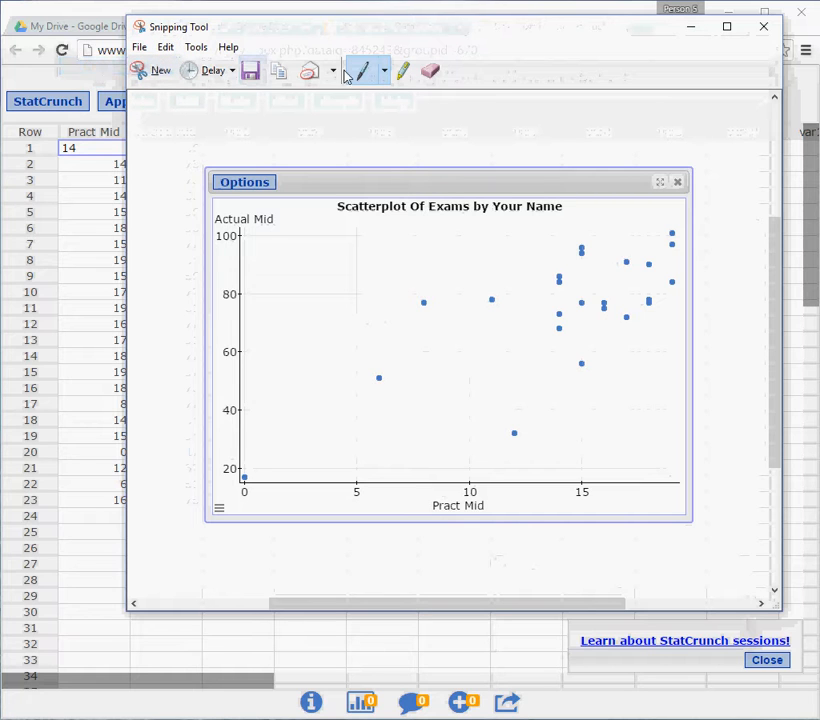
click(762, 27)
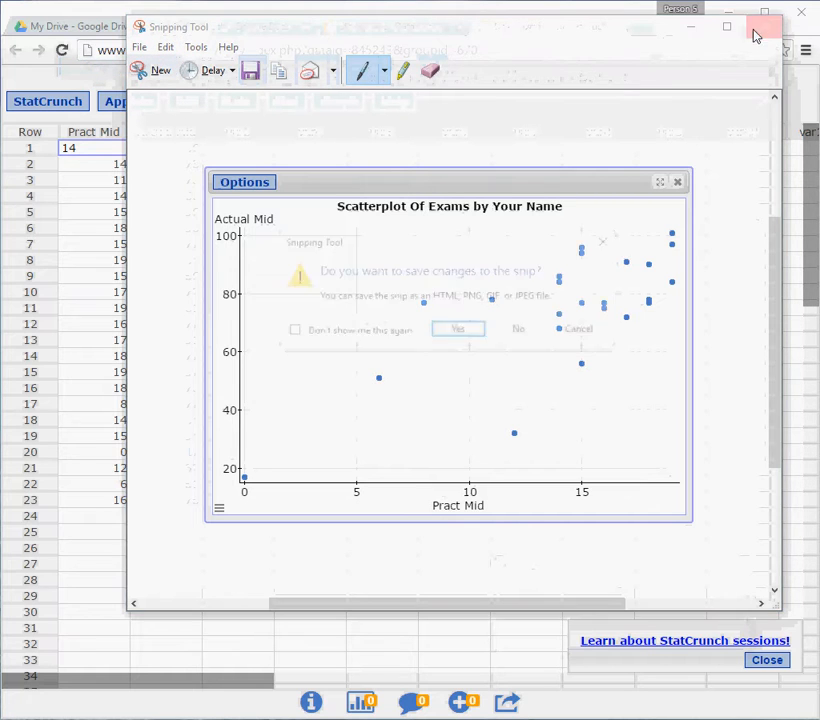
click(519, 331)
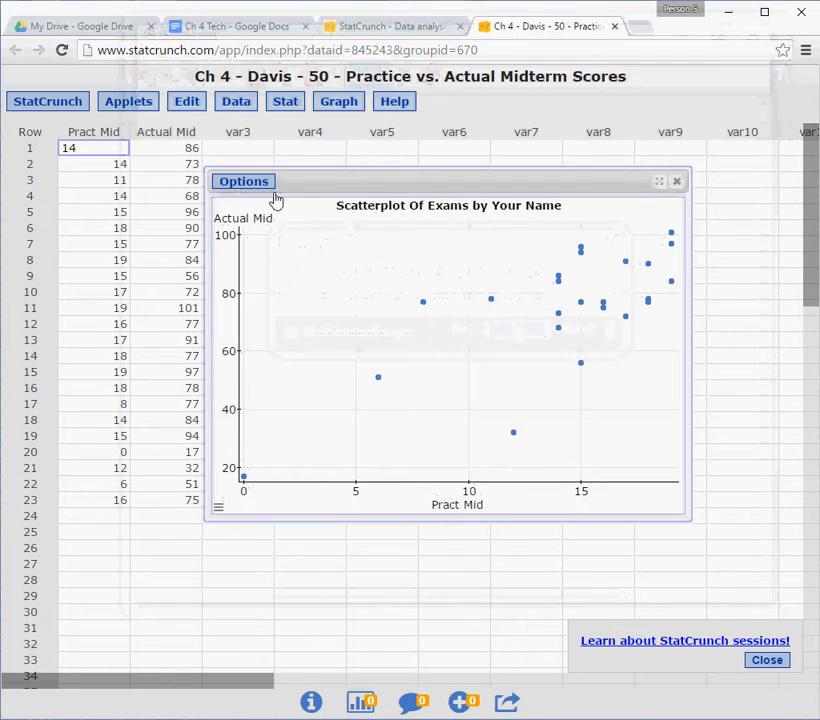
Switch to the "Ch 4 Tech" Google Docs document and paste the scatterplot image on the blank line below b).
click(237, 33)
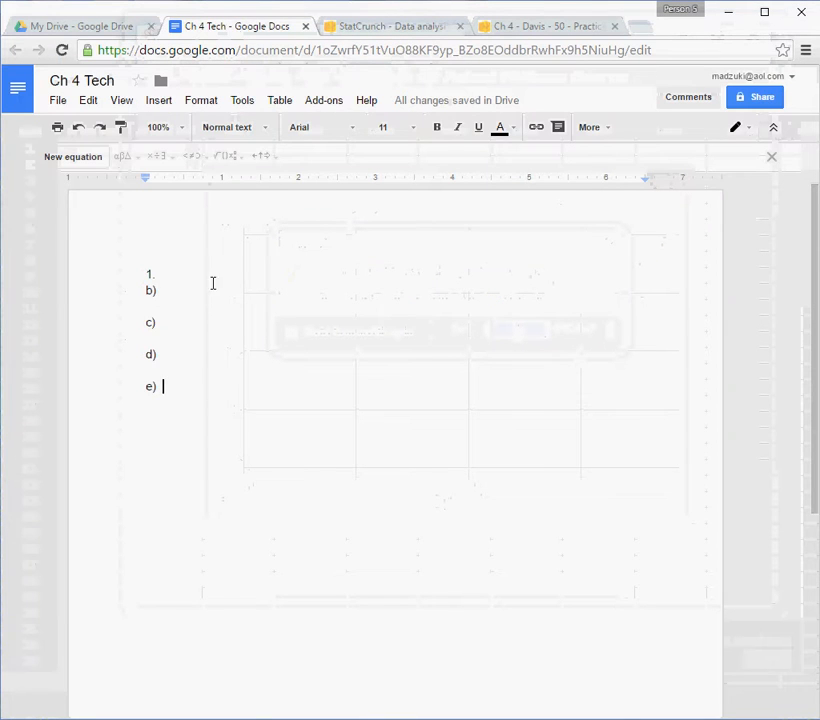
click(194, 297)
double_click(194, 304)
click(194, 304)
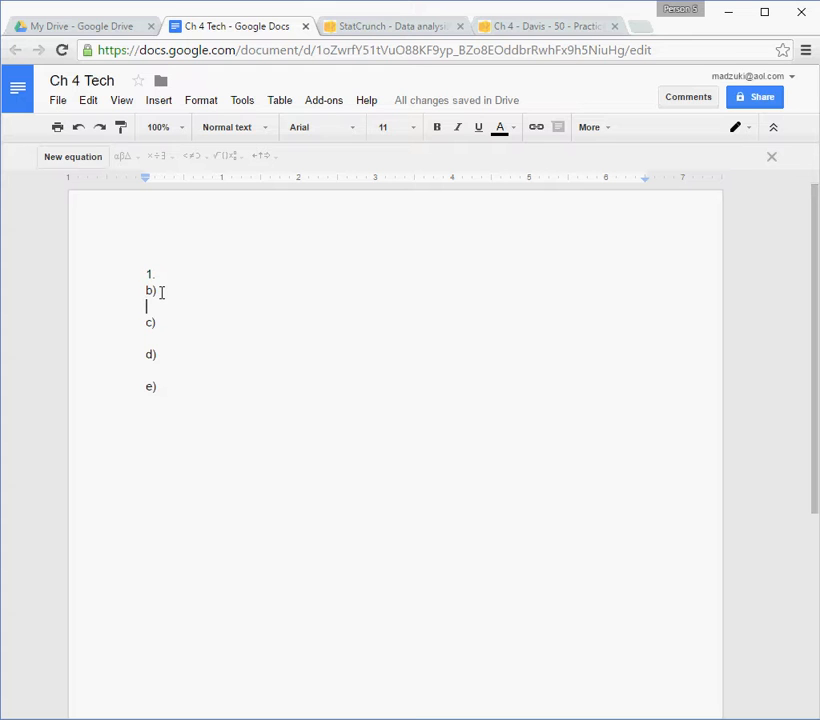
key(ctrl+v)
Shrink the pasted scatterplot image proportionally to about three-quarters of its size.
scroll(362, 400, up, 3)
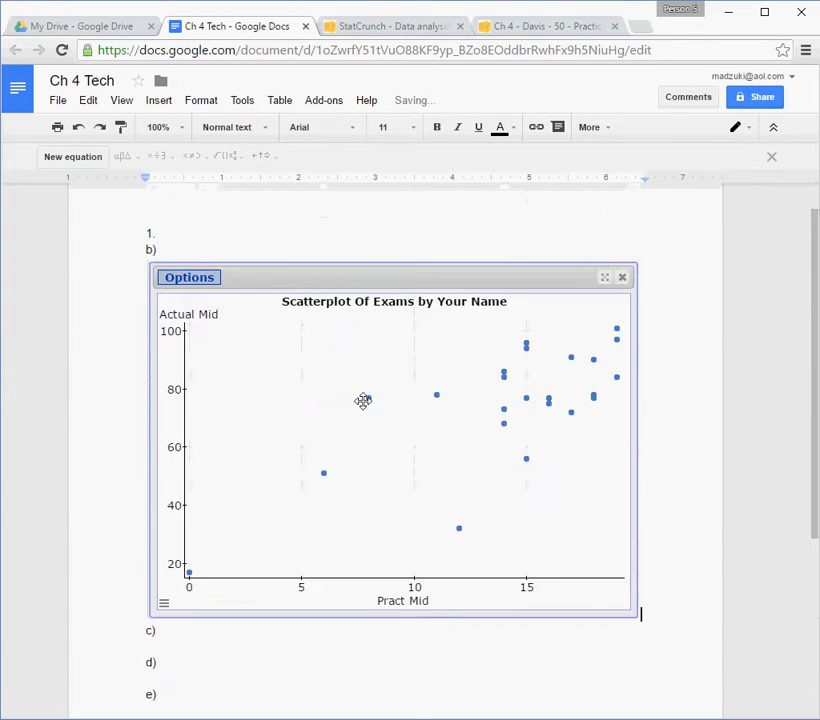
scroll(529, 417, down, 1)
click(609, 558)
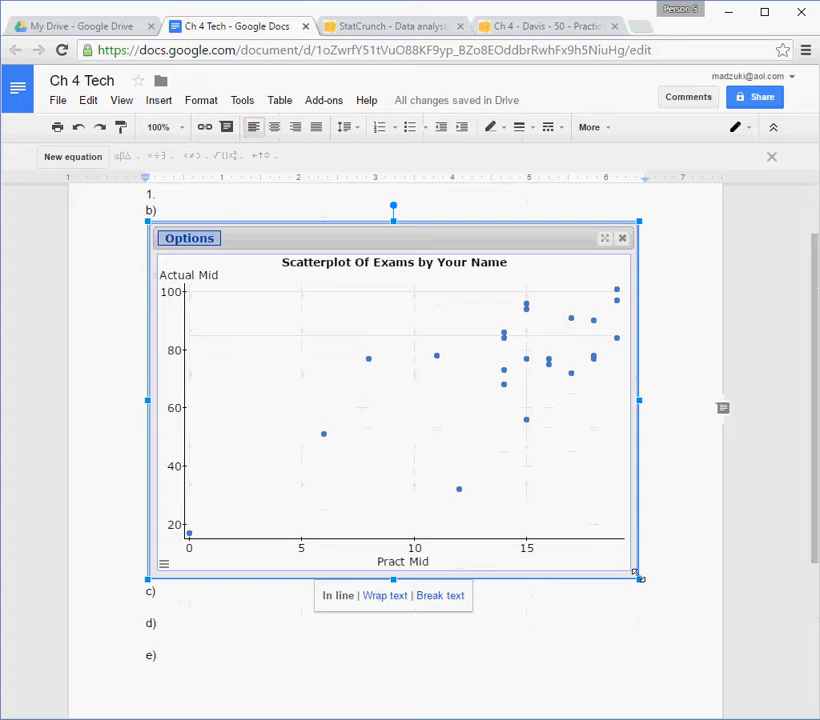
drag(638, 579, 520, 440)
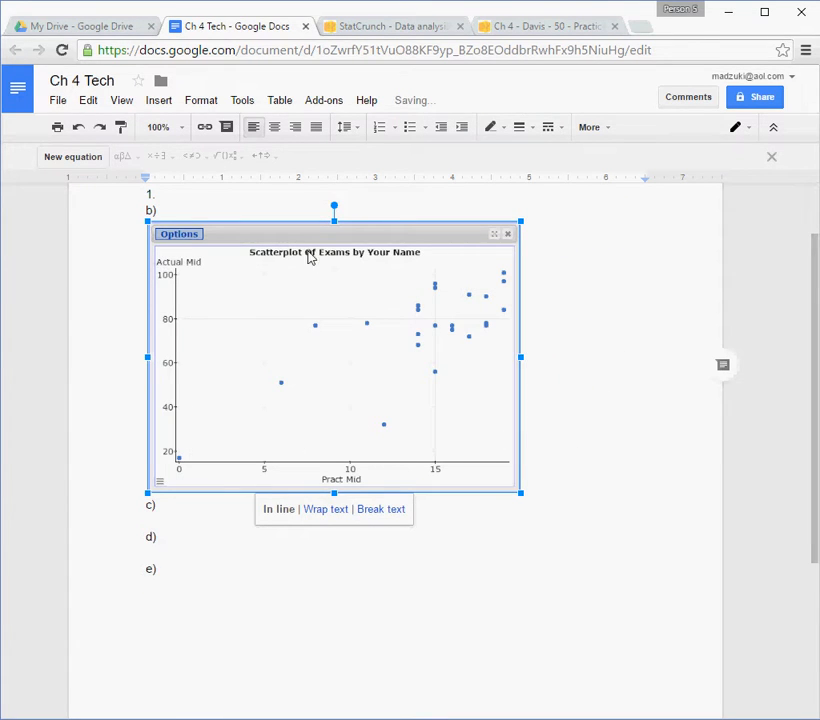
click(451, 540)
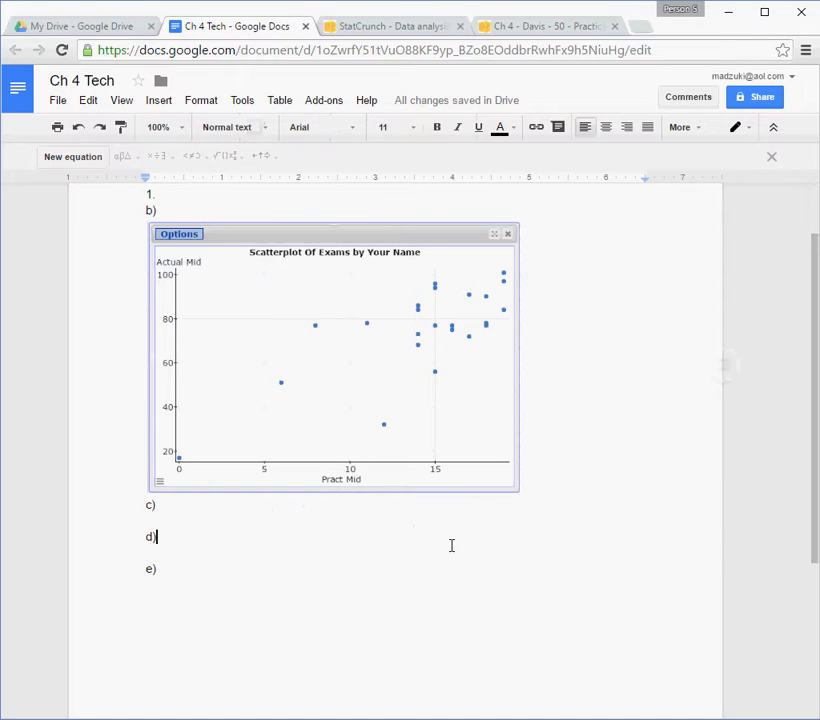
click(267, 507)
click(267, 518)
double_click(212, 508)
double_click(194, 550)
double_click(205, 535)
click(205, 535)
Switch to the StatCrunch midterm scores data, close the scatterplot, and open a simple linear regression.
click(557, 30)
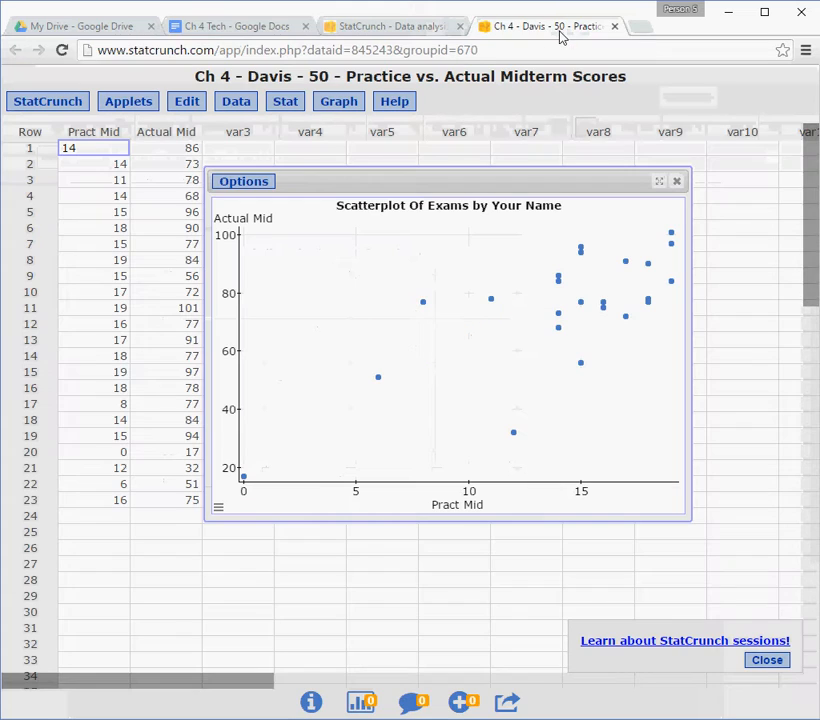
click(676, 182)
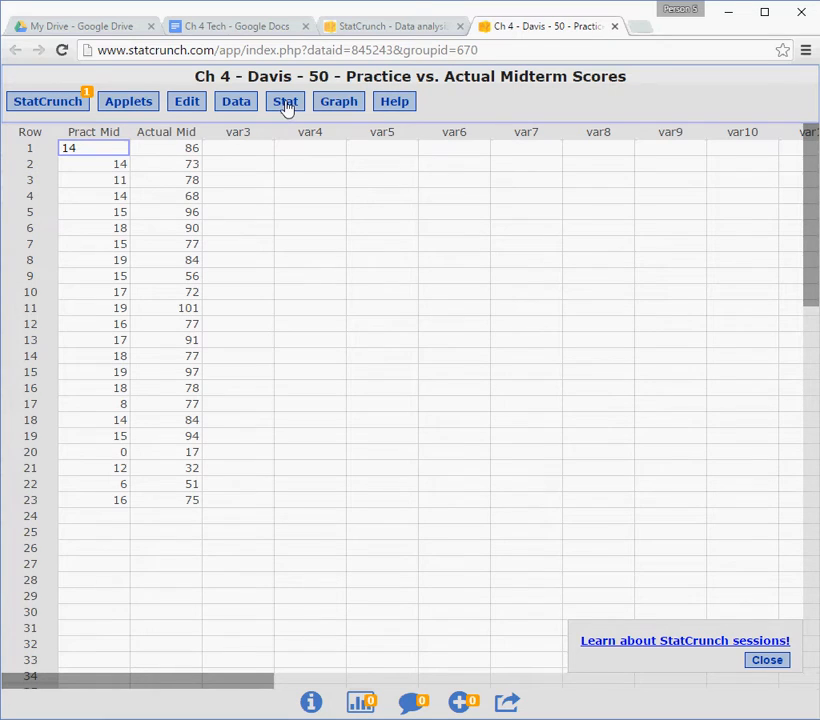
click(286, 105)
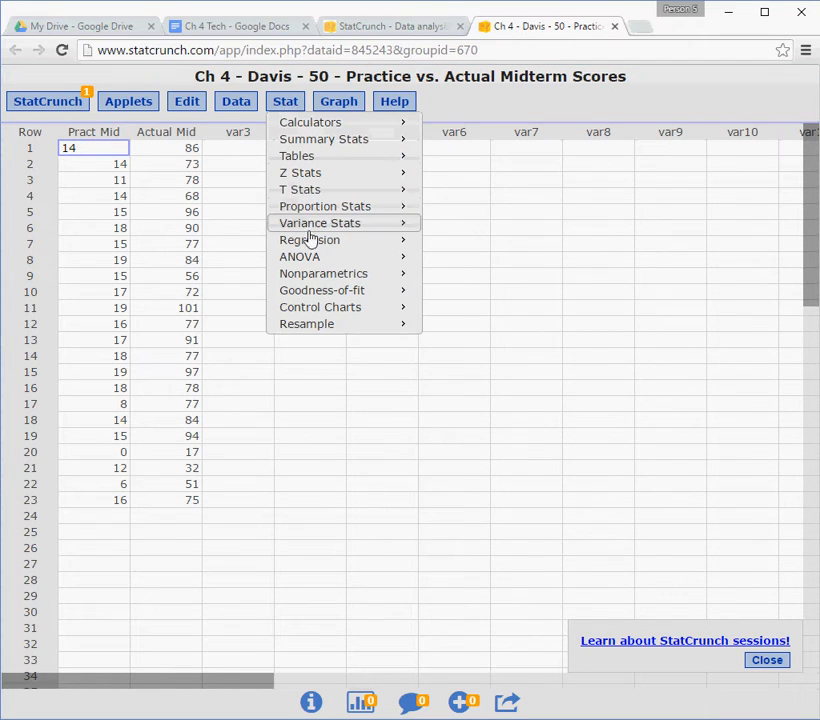
mouse_move(315, 240)
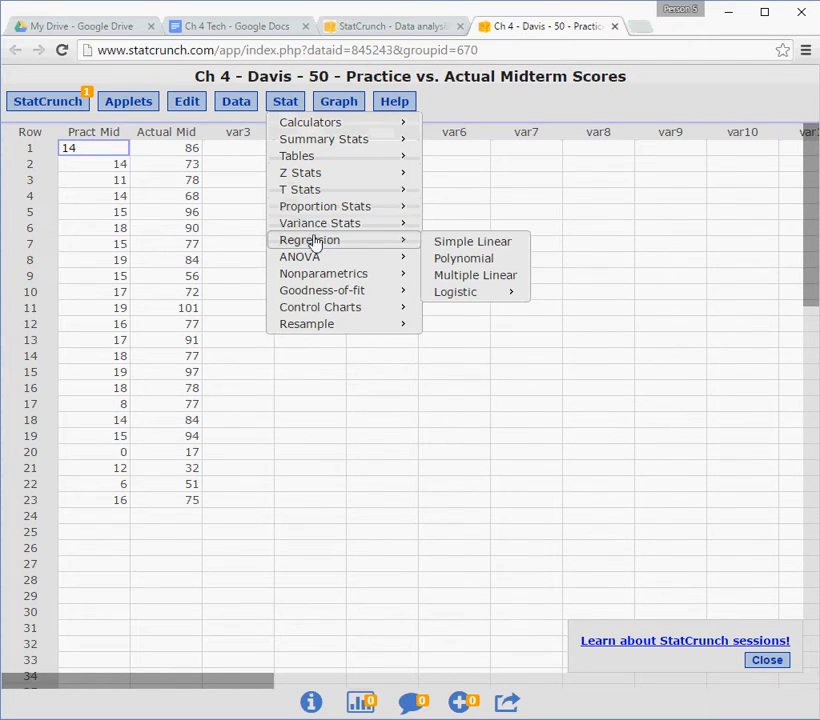
click(474, 242)
Compute the regression with Pract Mid as the X variable and Actual Mid as the Y variable, keeping the default options.
click(360, 137)
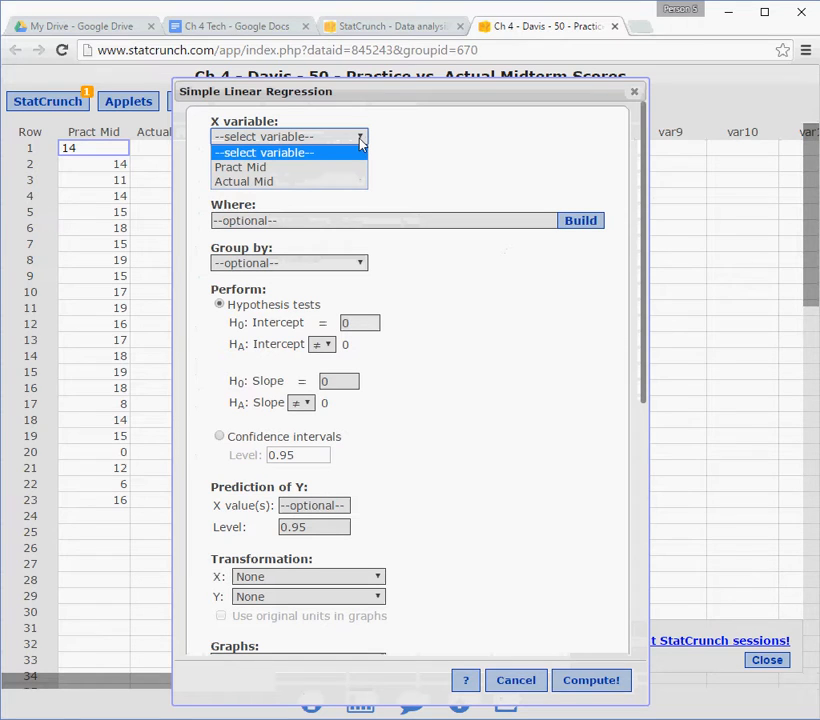
click(300, 167)
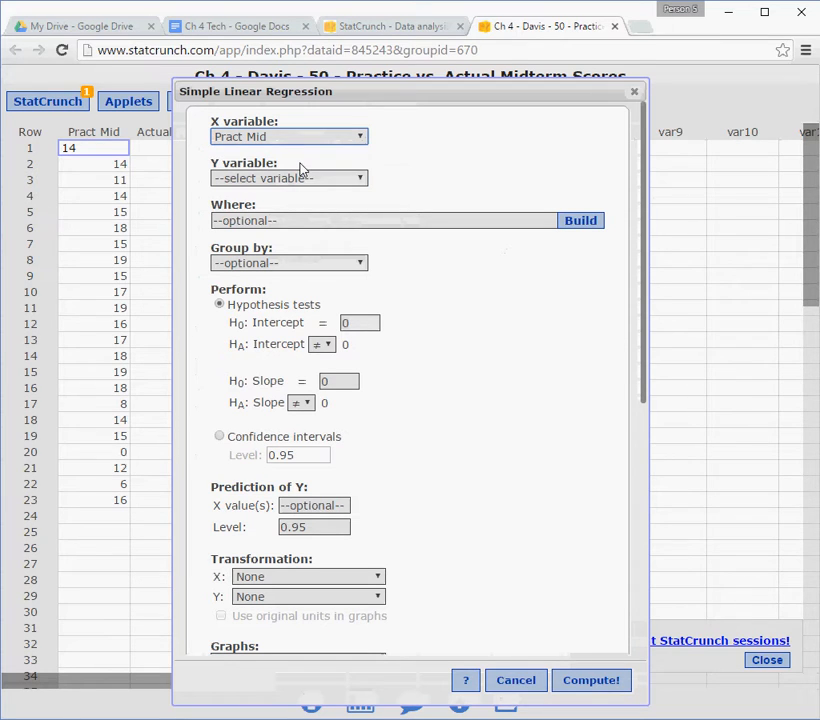
click(360, 179)
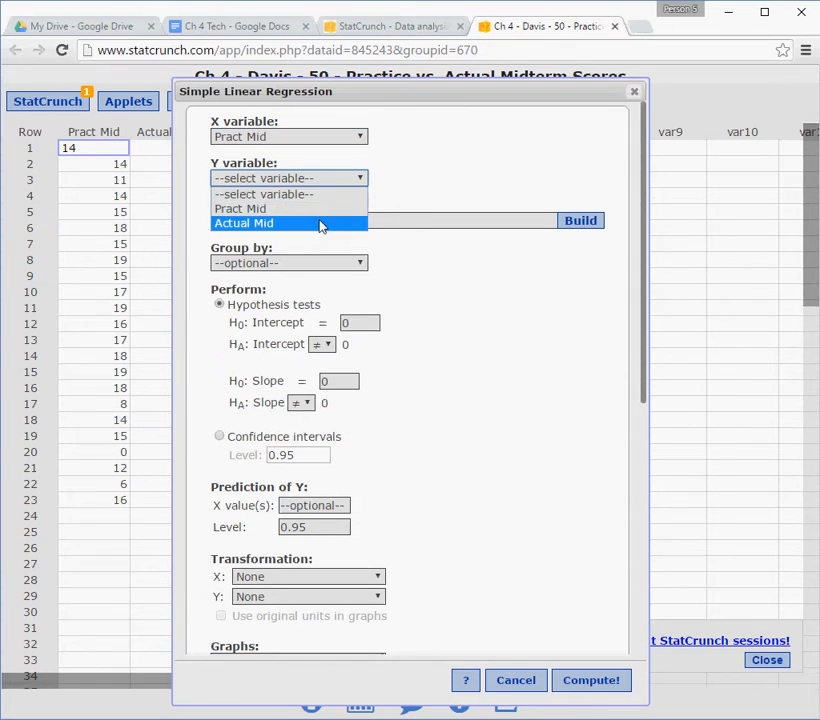
click(320, 223)
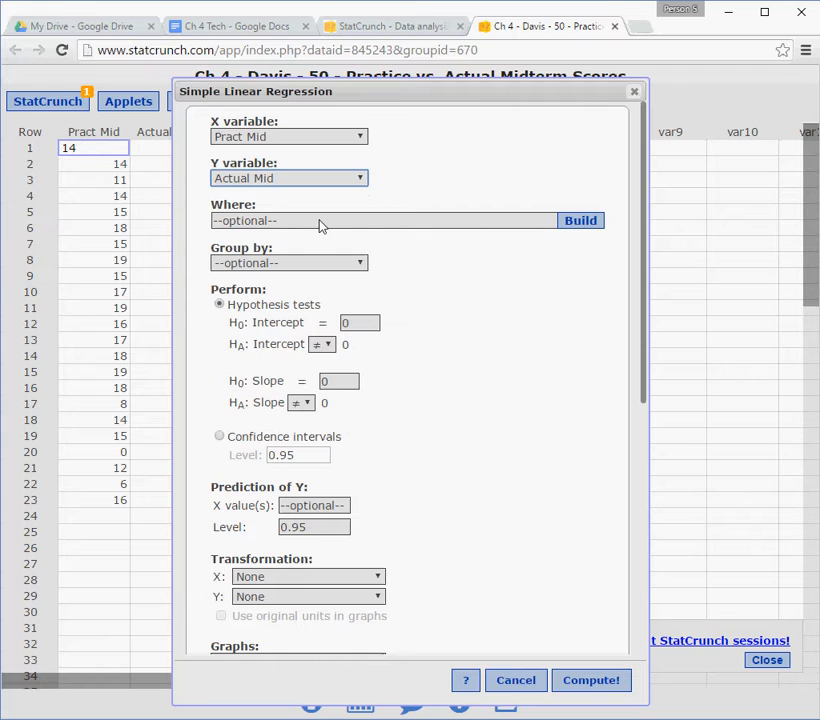
scroll(432, 330, down, 4)
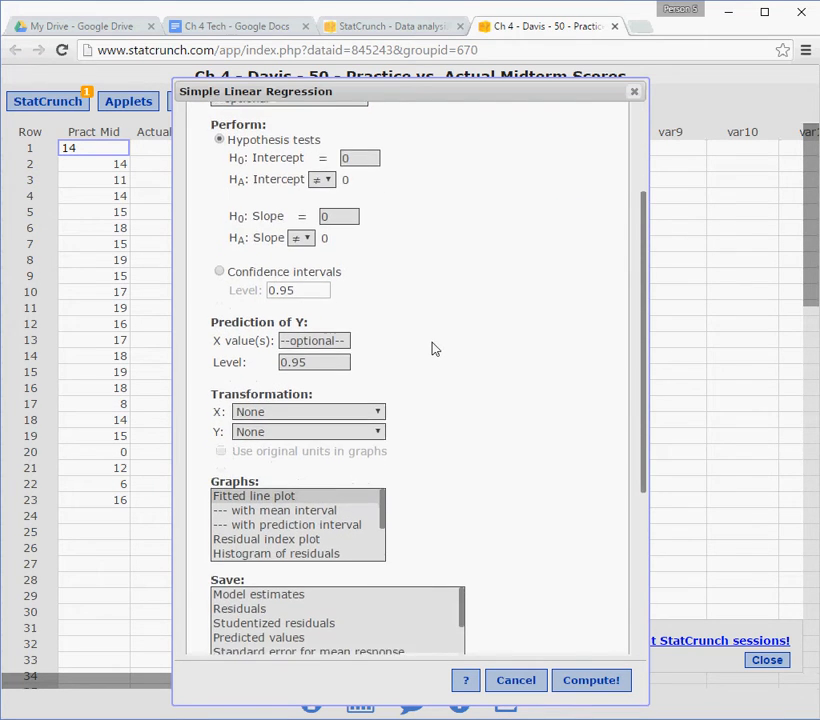
scroll(432, 350, down, 6)
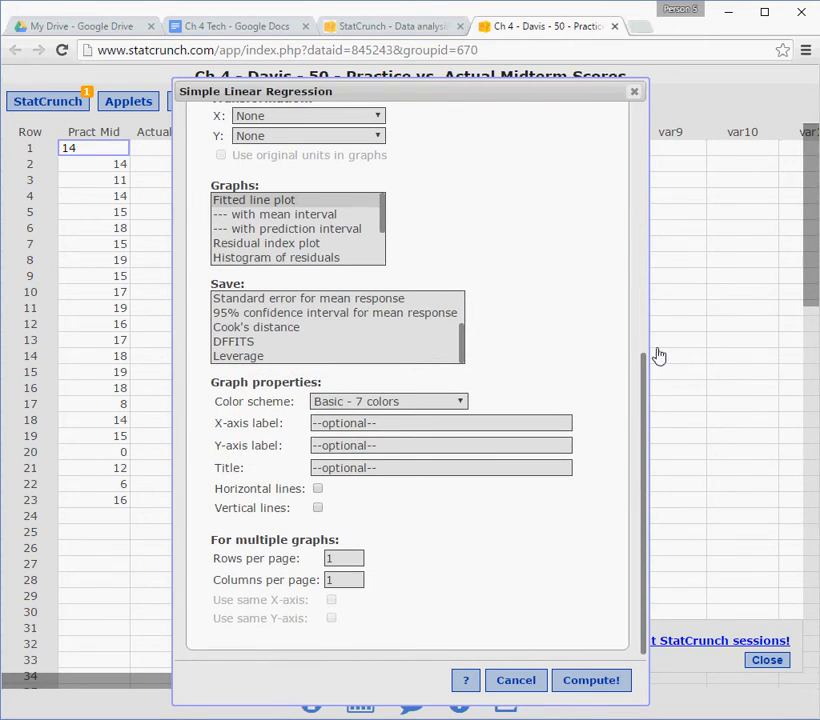
scroll(578, 342, up, 9)
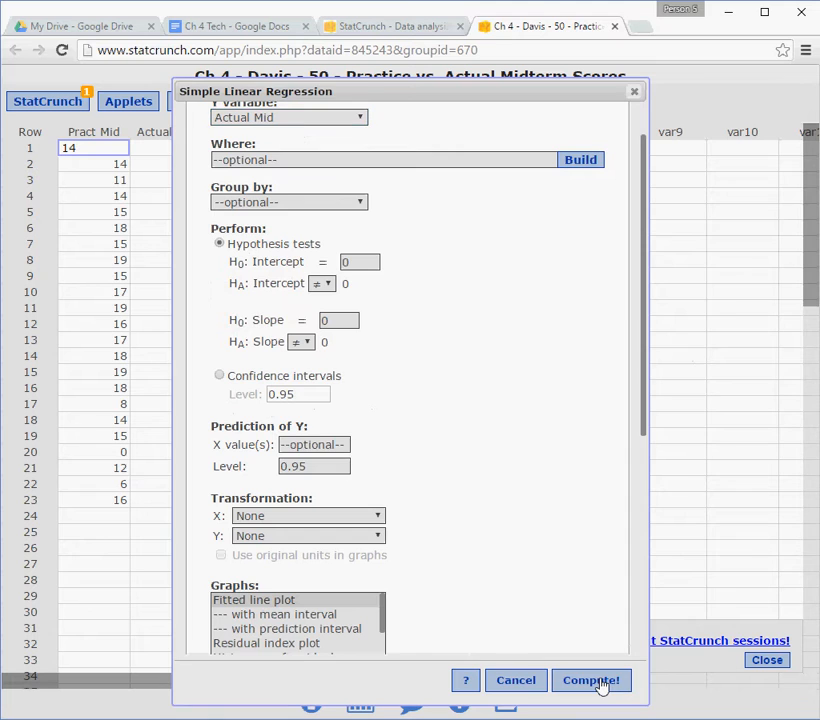
click(600, 686)
Copy the regression results text from the "Simple linear regression results" heading through the R-sq line.
drag(562, 192, 456, 157)
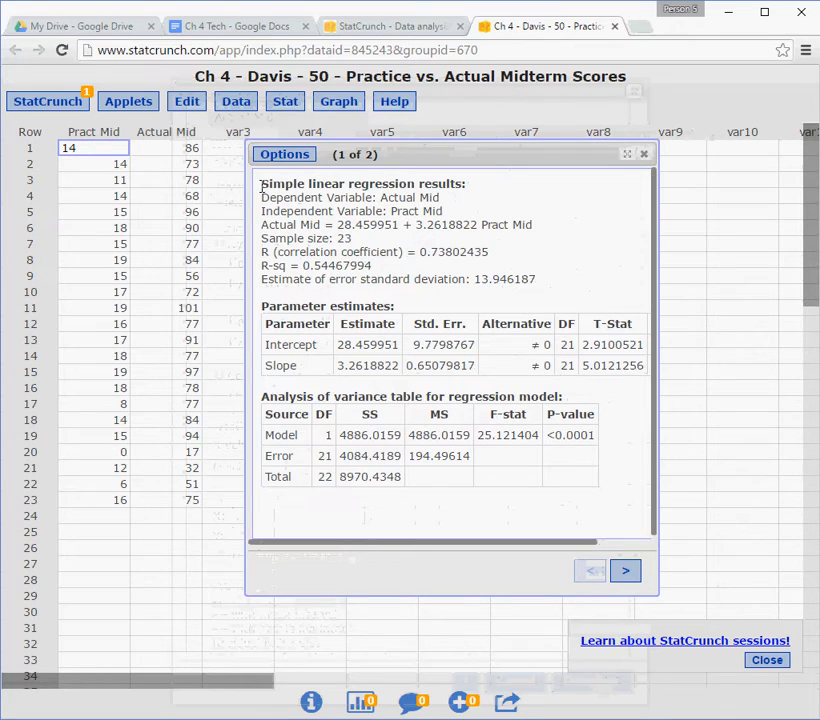
drag(261, 184, 550, 279)
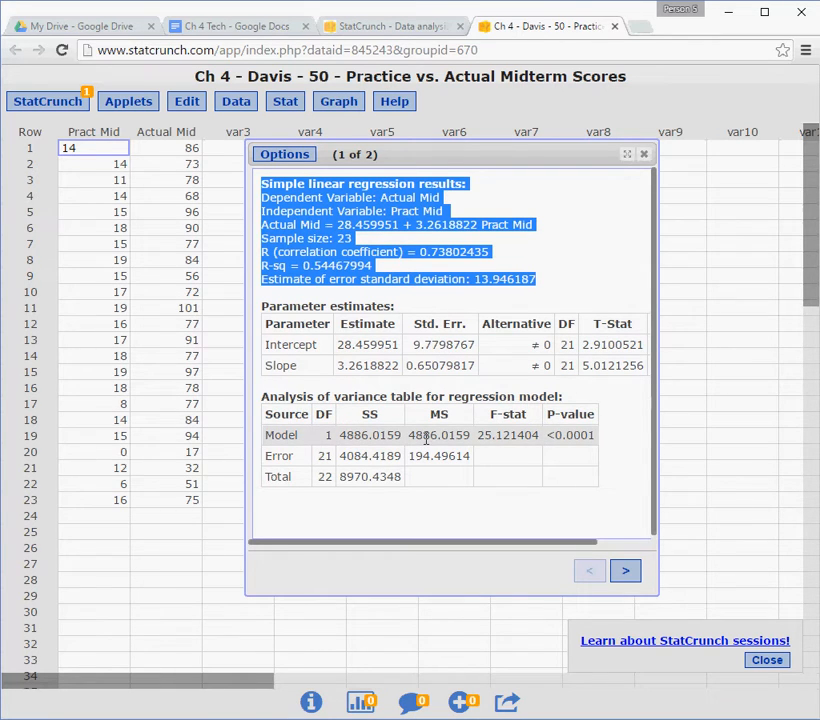
click(406, 290)
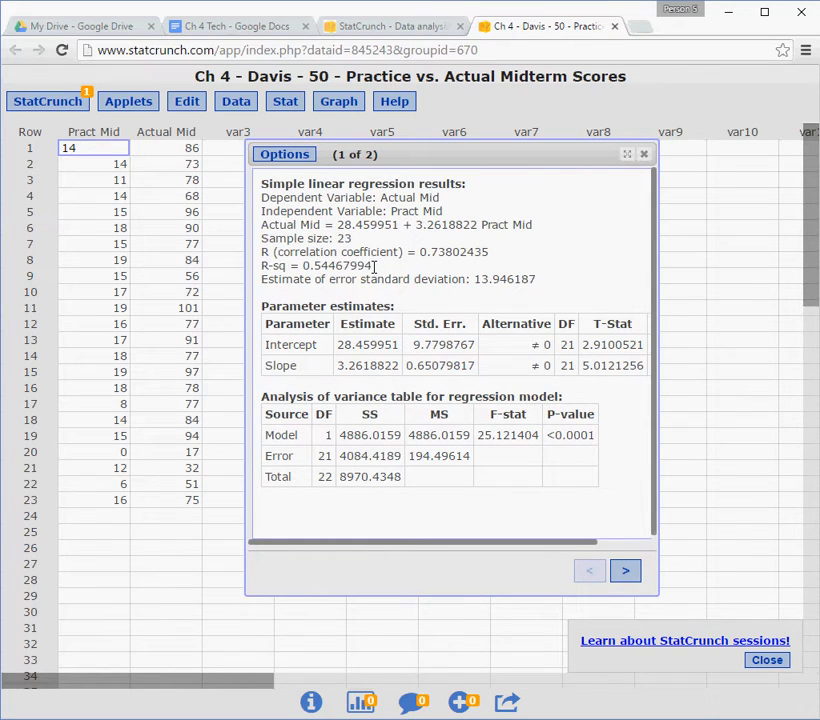
drag(374, 266, 258, 186)
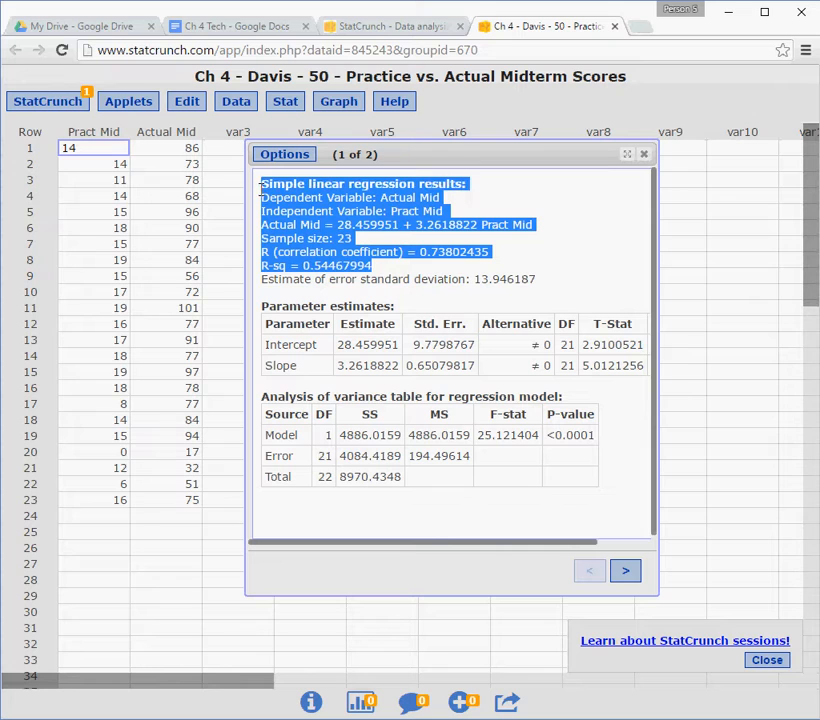
right_click(310, 205)
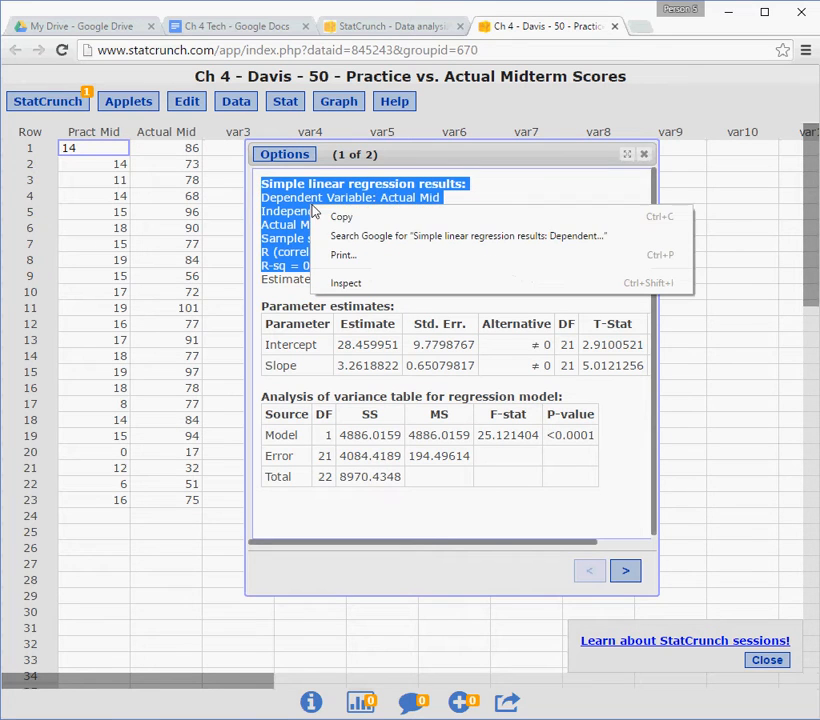
click(341, 219)
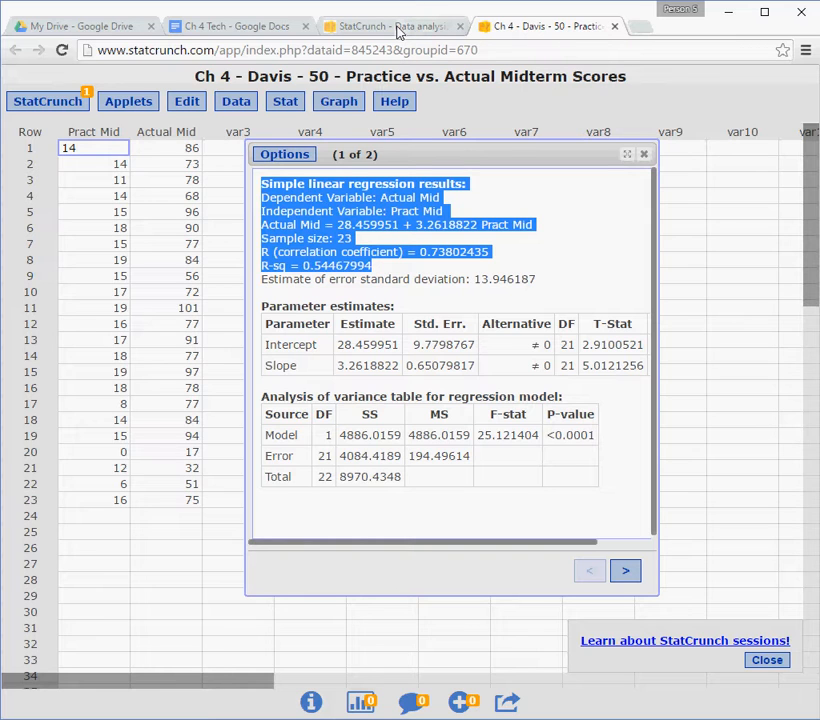
Switch to the "Ch 4 Tech" Google Docs document and paste the regression results on the blank line below d).
click(225, 30)
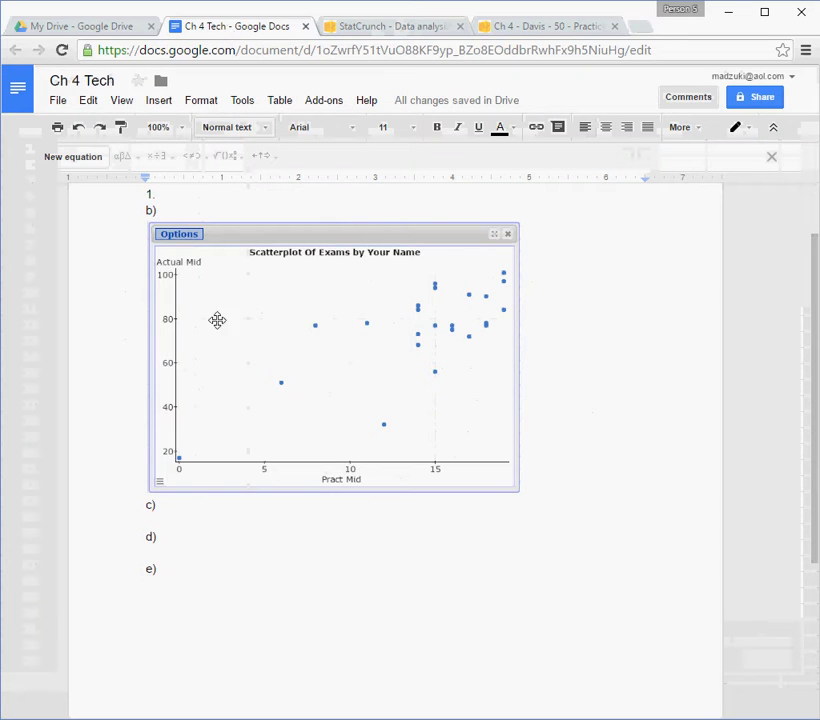
click(187, 550)
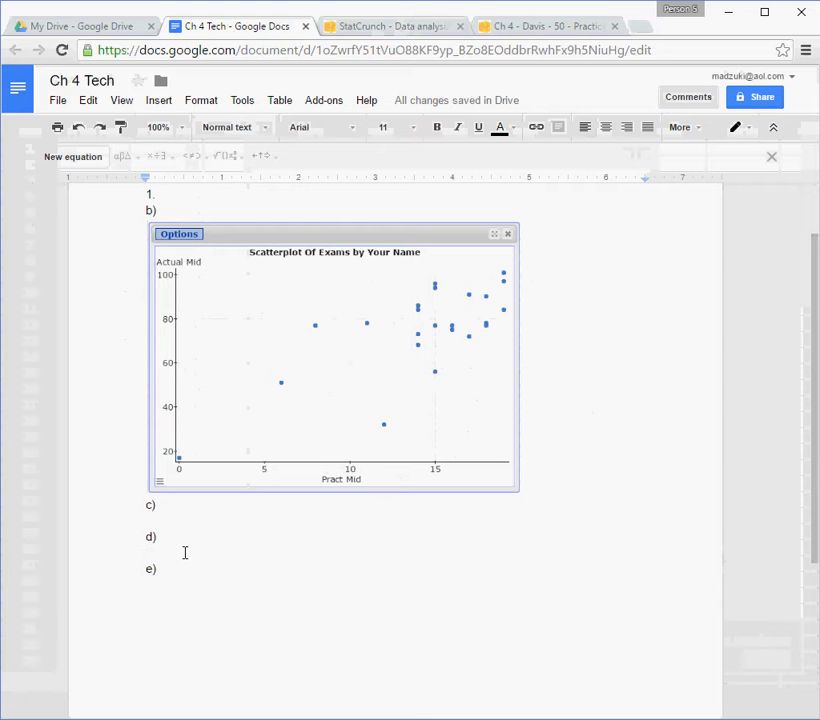
key(ctrl+v)
scroll(210, 548, down, 1)
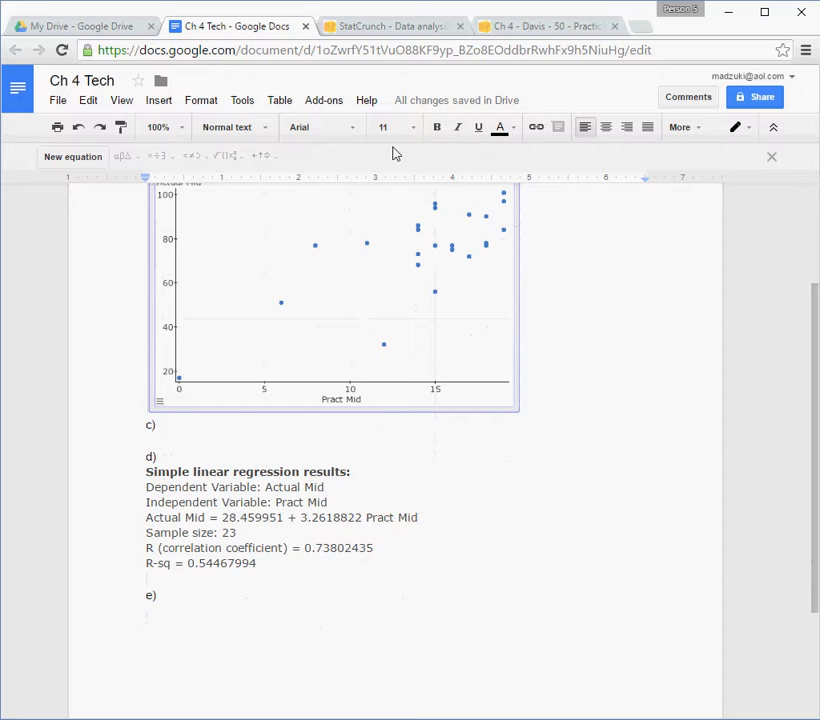
Switch to StatCrunch, view the fitted line plot on the second results page, and return to the first page.
click(563, 30)
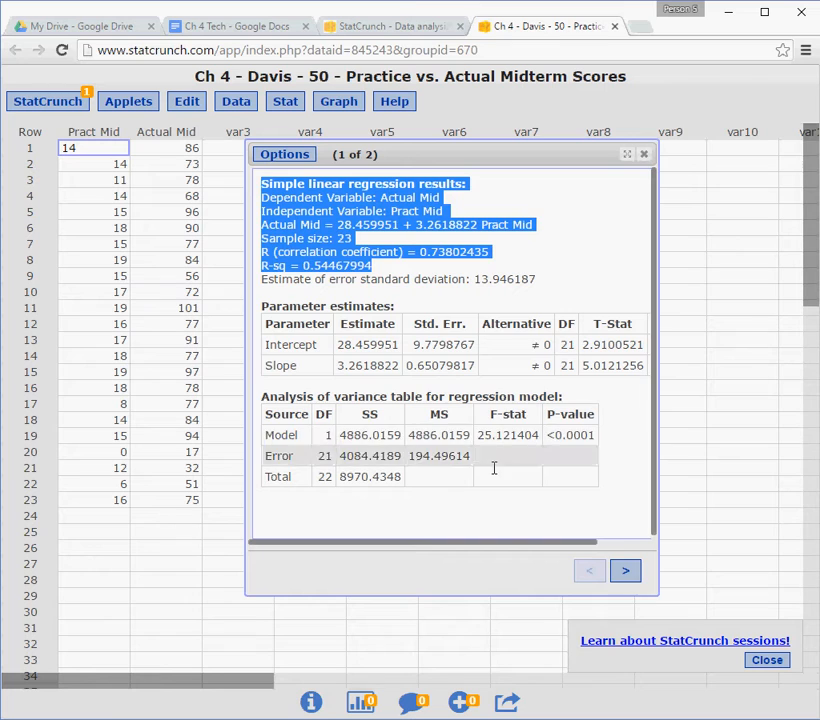
click(626, 576)
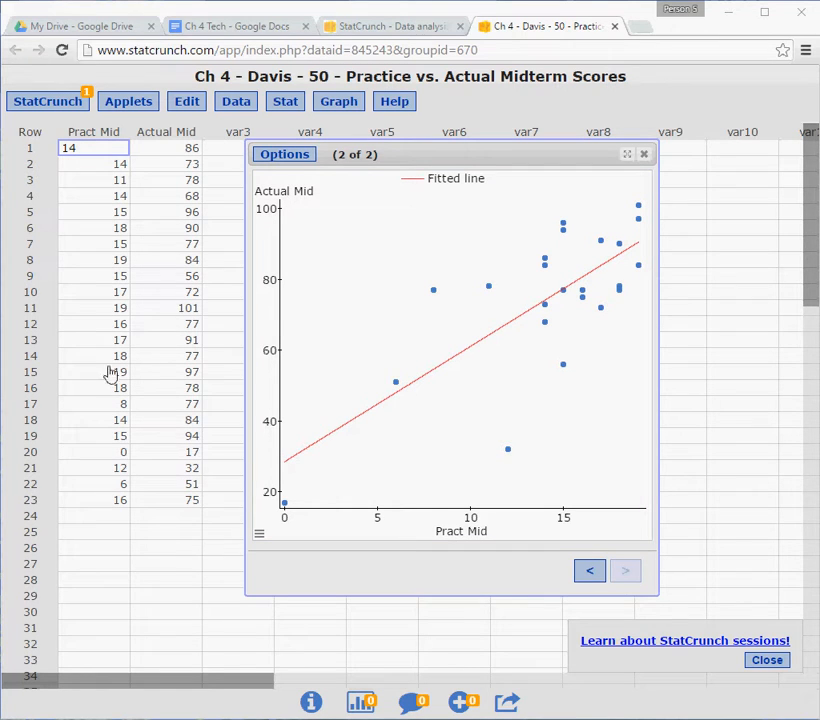
click(587, 572)
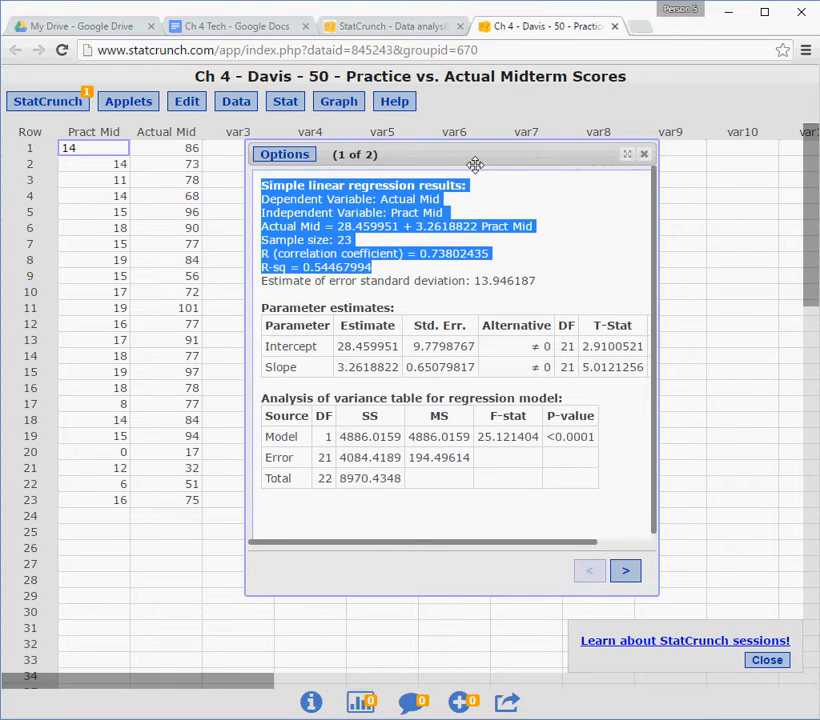
Return to the "Ch 4 Tech" document and insert the special character ŷ after e), searching the characters for "y".
click(256, 31)
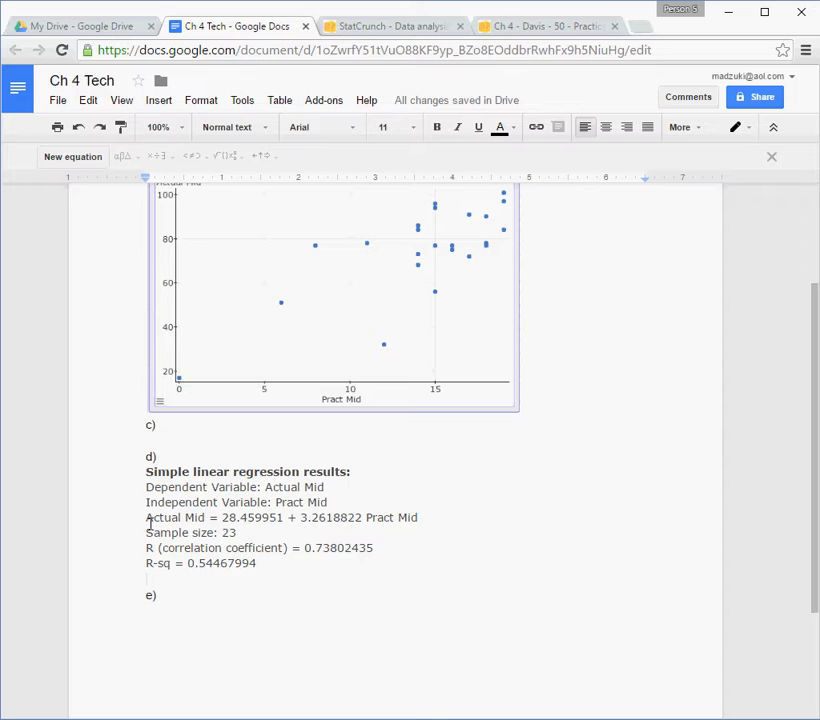
drag(146, 518, 415, 520)
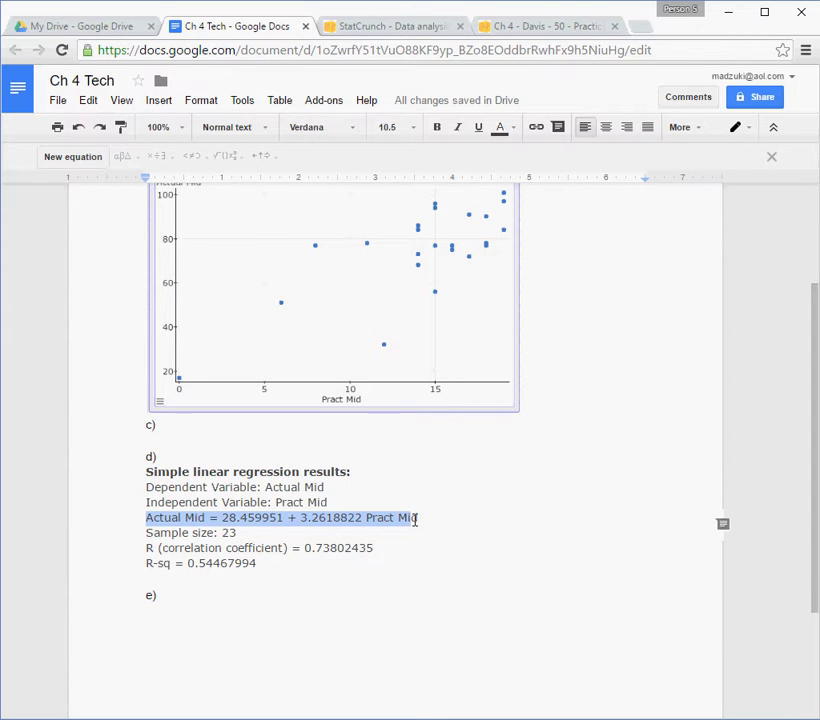
click(190, 597)
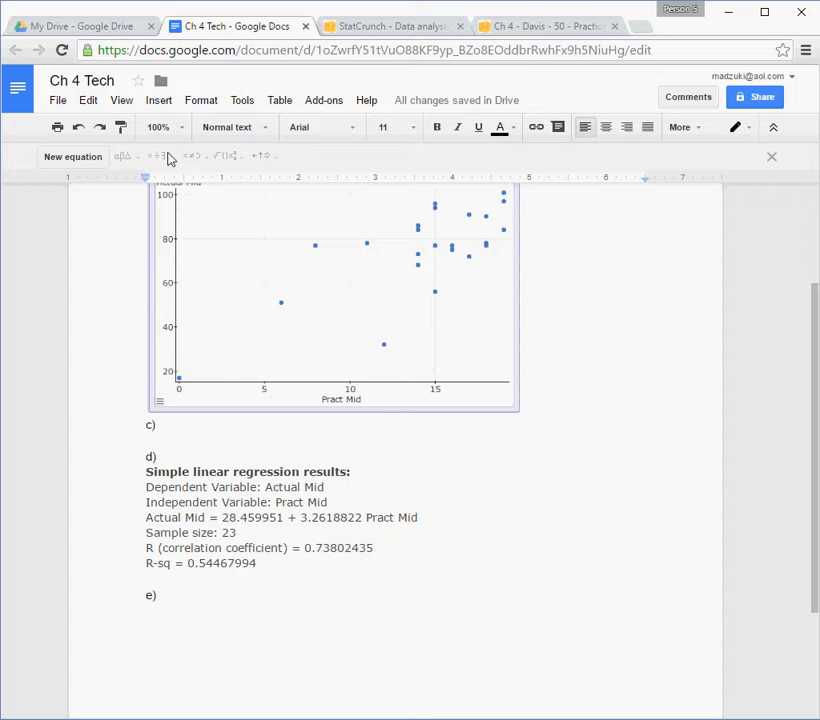
click(160, 101)
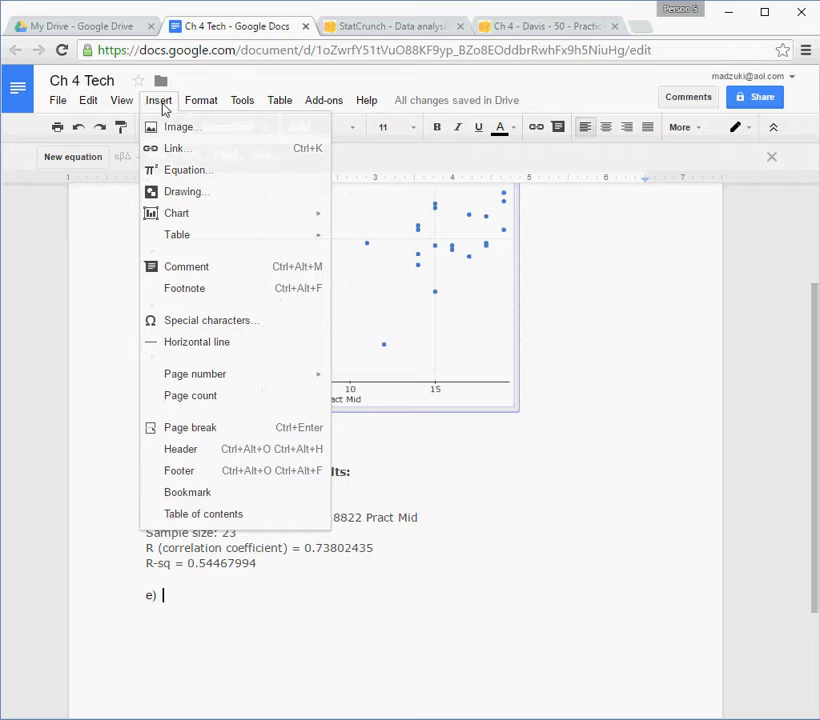
click(207, 322)
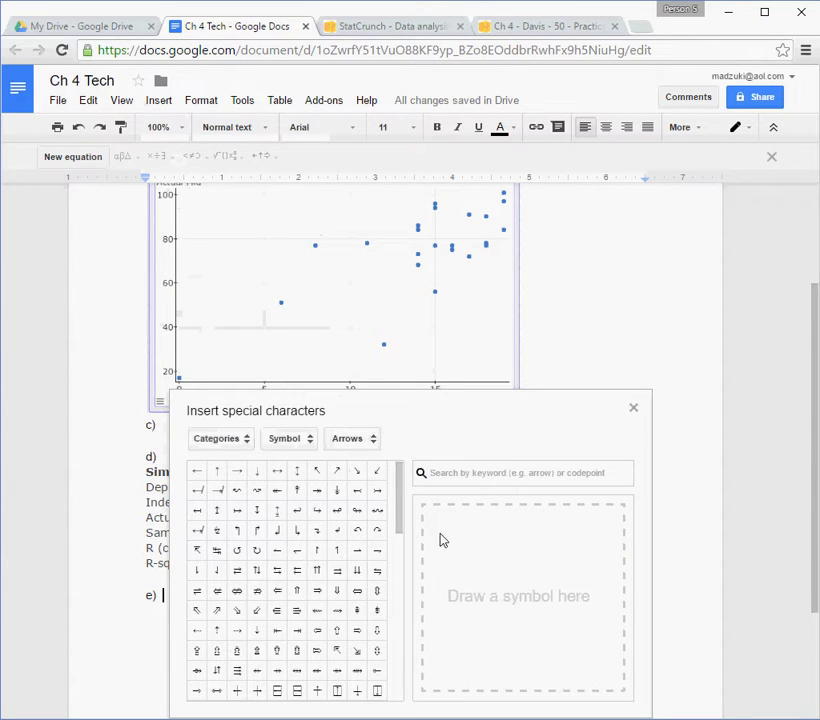
click(487, 475)
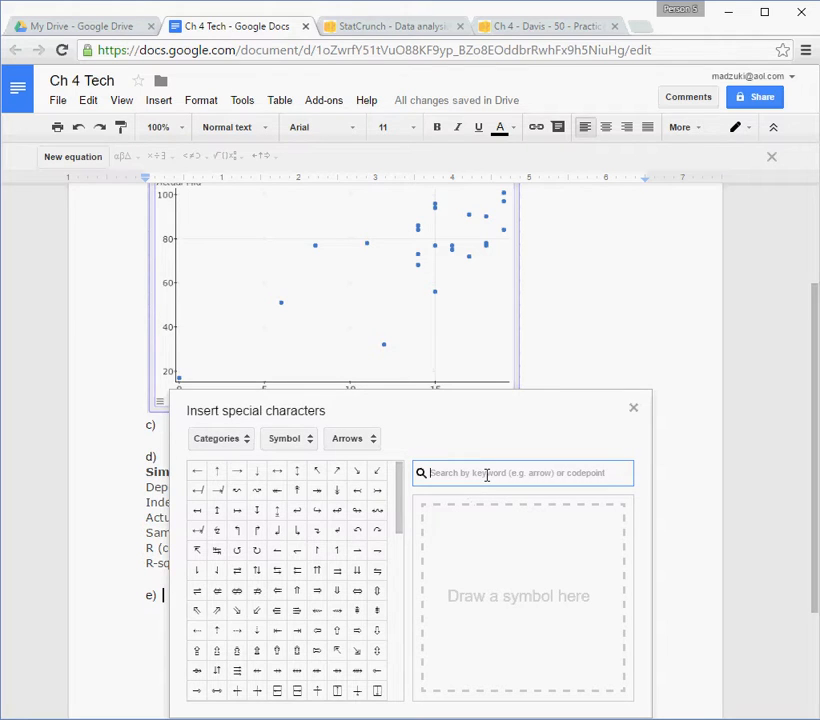
text(y)
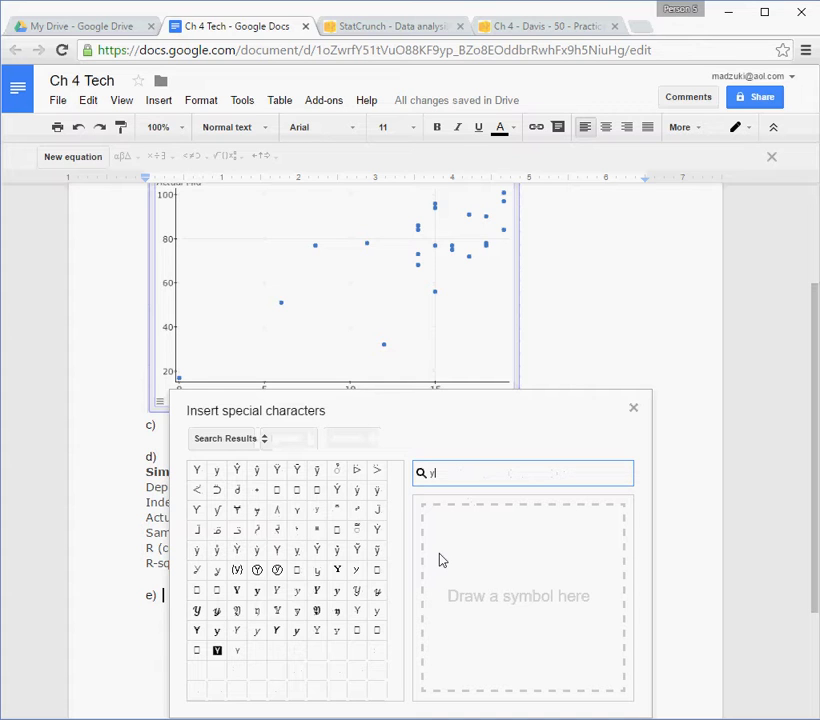
click(257, 471)
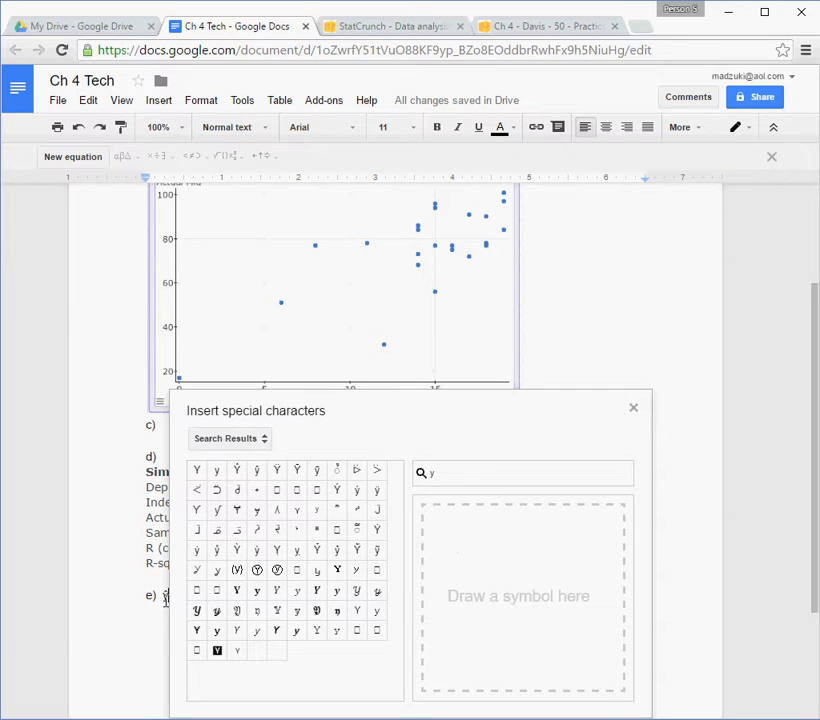
click(633, 410)
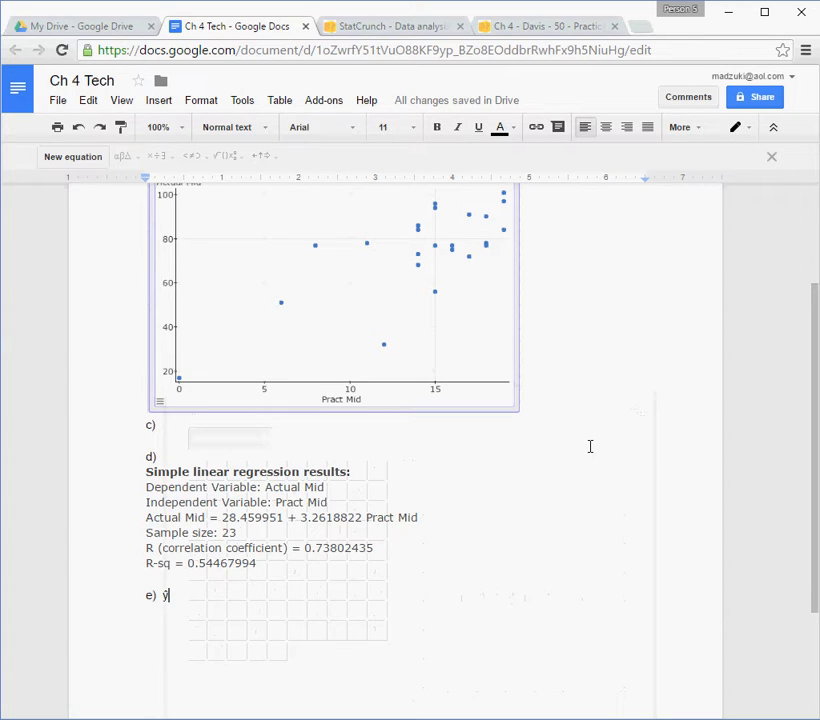
Continue the equation after ŷ in e) with "= 28.459951 + 3.2618822 (".
text(= 28.4)
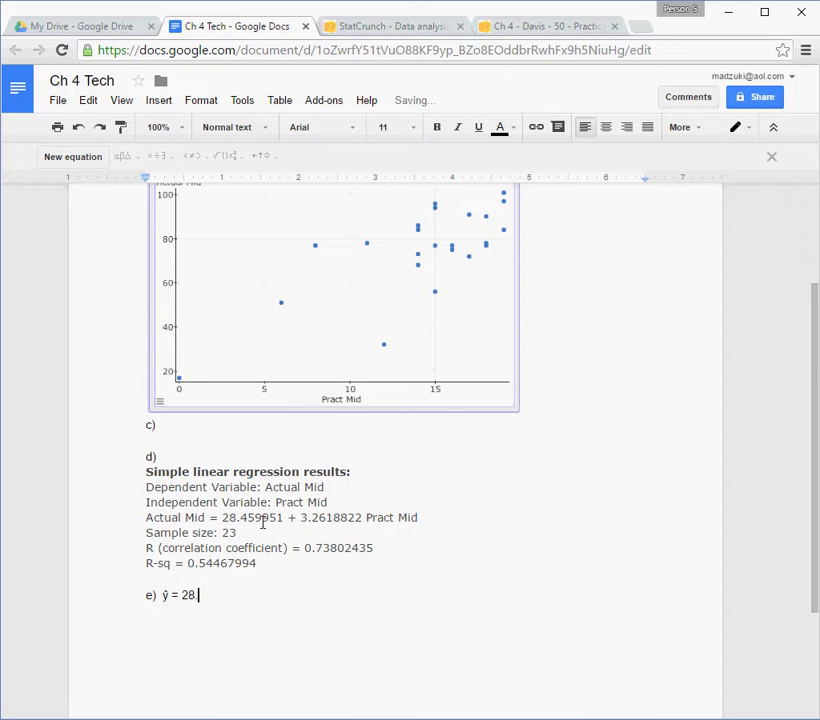
text(59951 + 3.26)
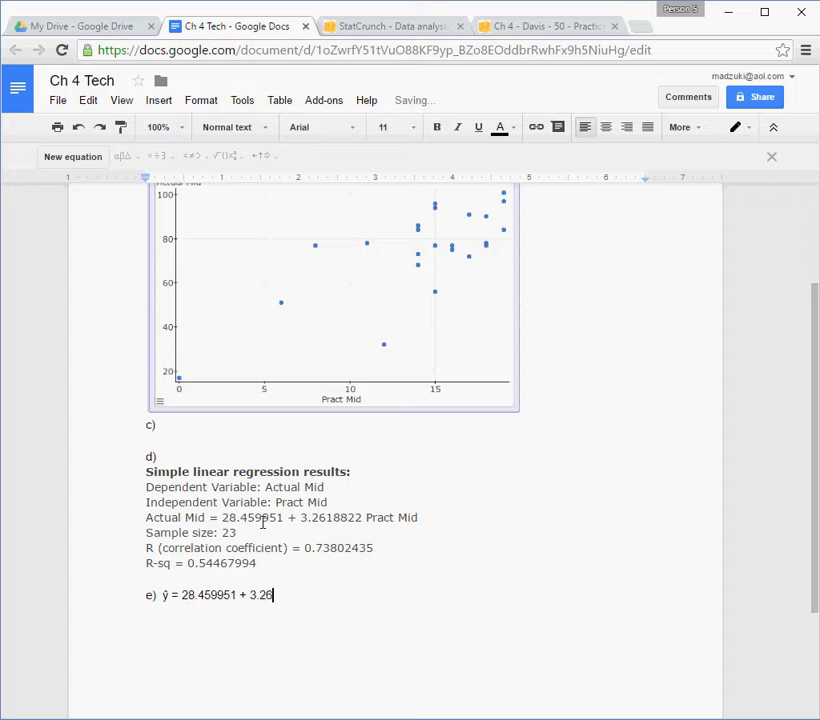
text(18822 ()
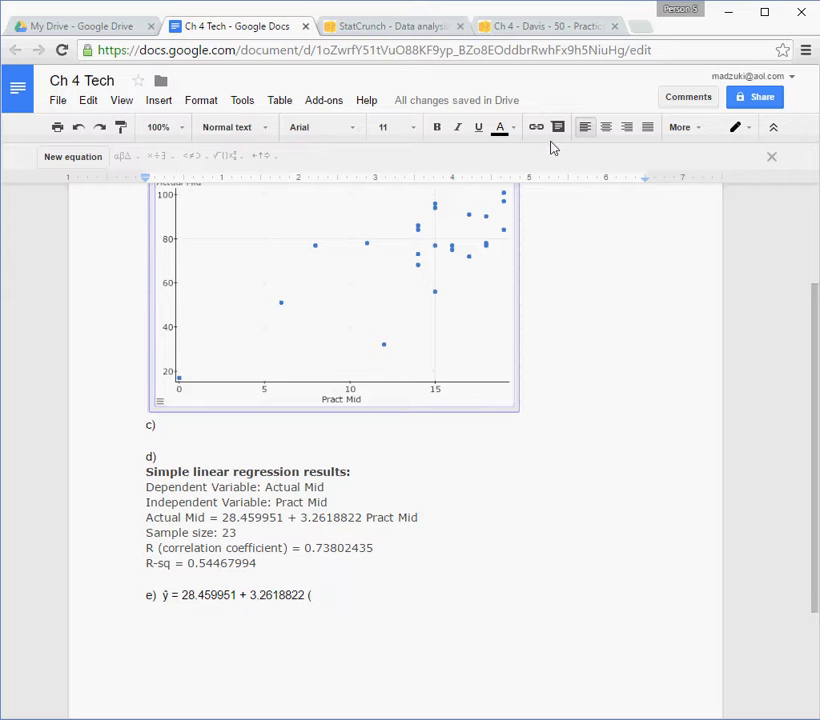
Check the Pract Mid scores in the StatCrunch data table, return to the "Ch 4 Tech" document and complete the parenthesis as (16).
click(535, 28)
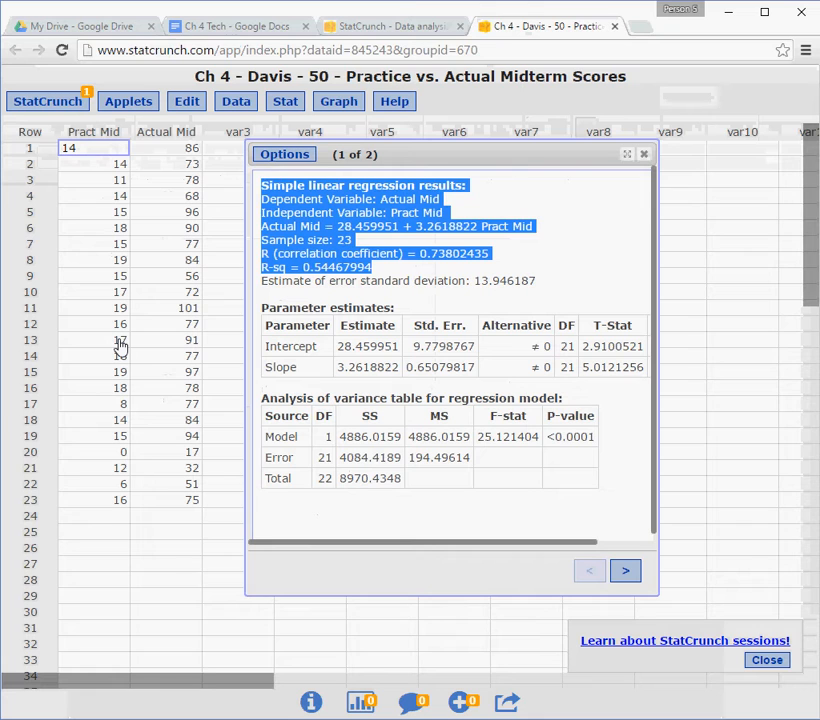
click(256, 27)
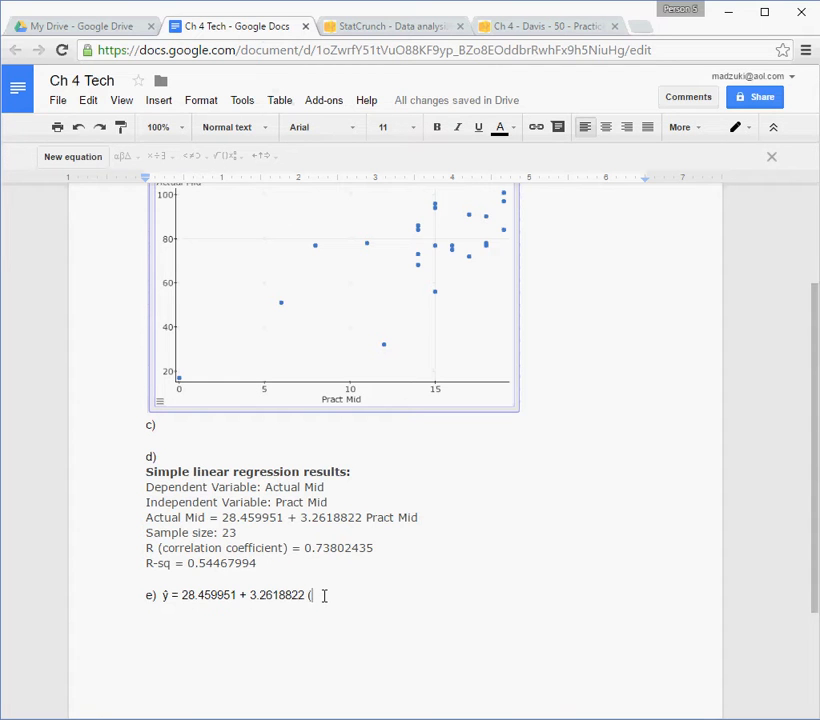
text(16))
Insert an equation containing the ≈ symbol after (16) in e), and place the cursor behind it.
click(161, 101)
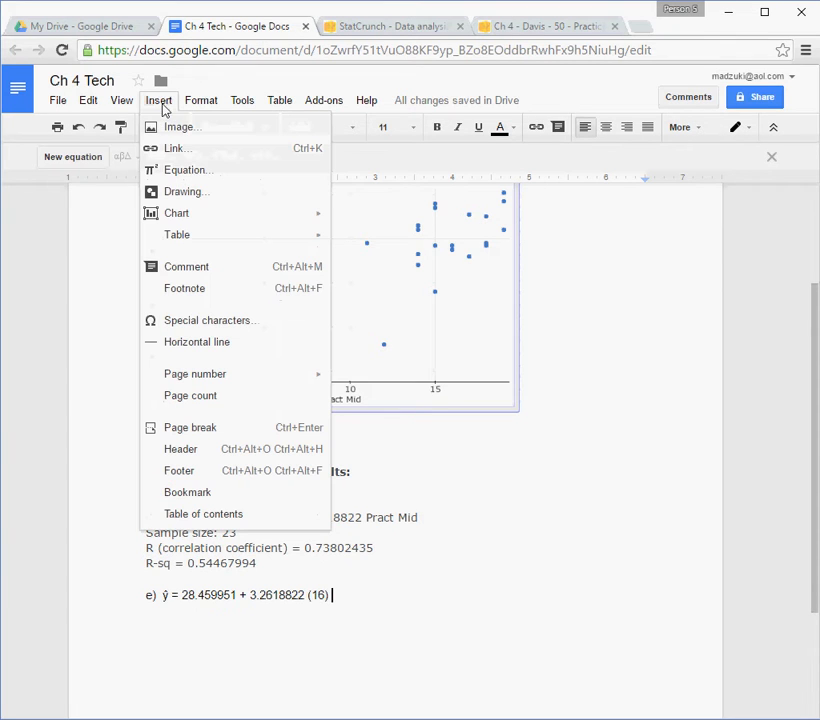
click(183, 177)
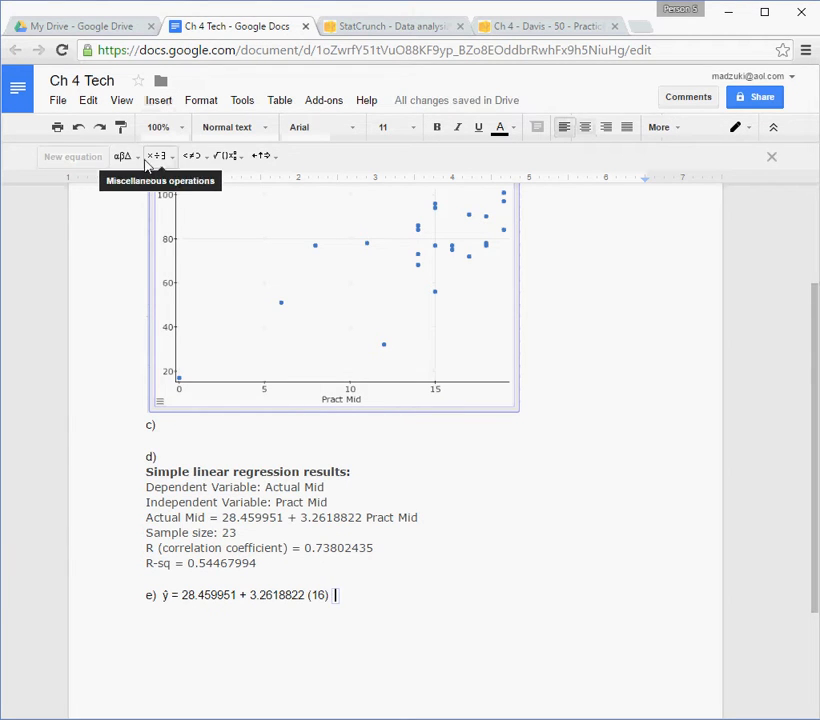
click(125, 158)
click(167, 163)
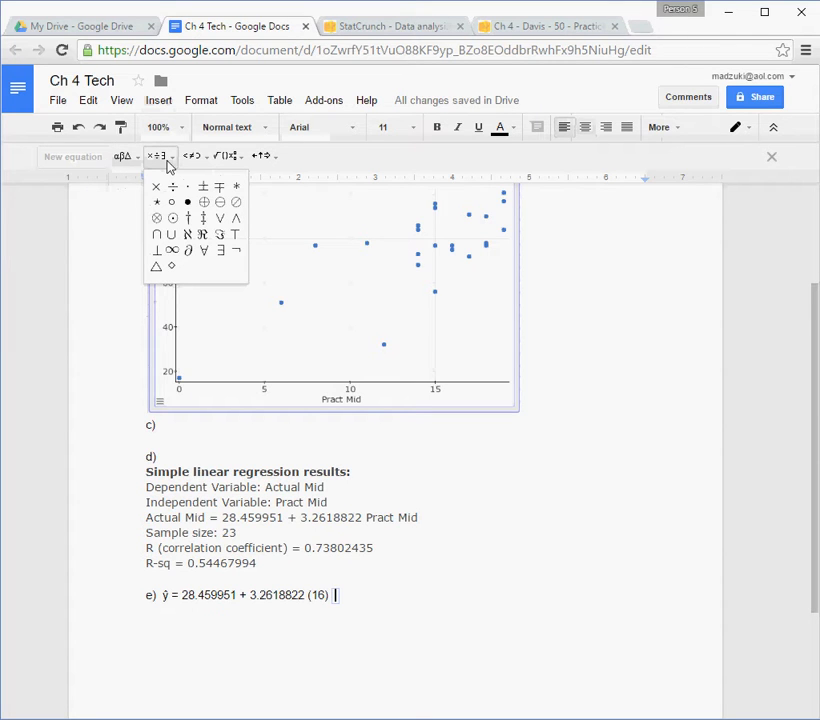
click(190, 160)
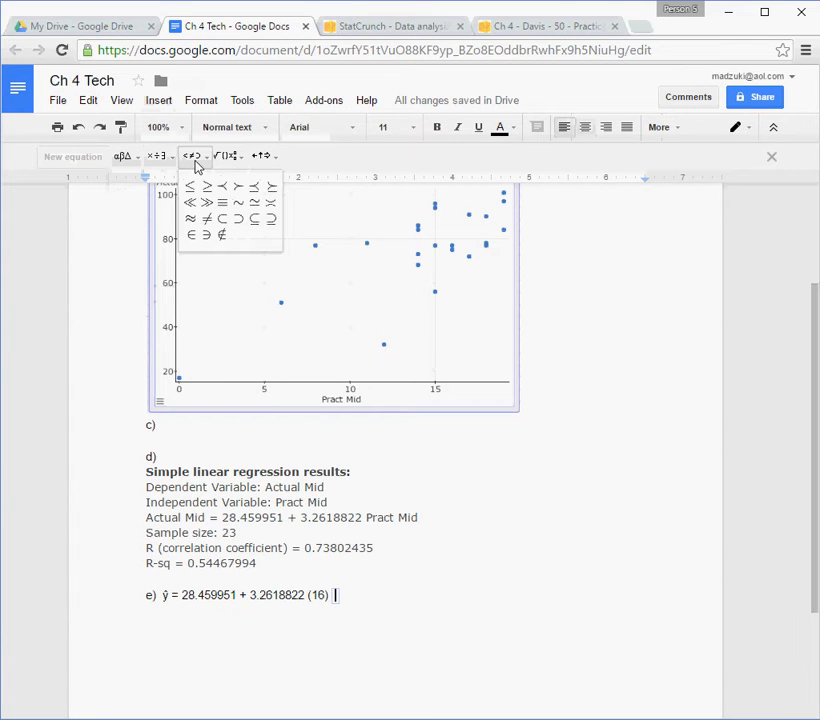
click(190, 220)
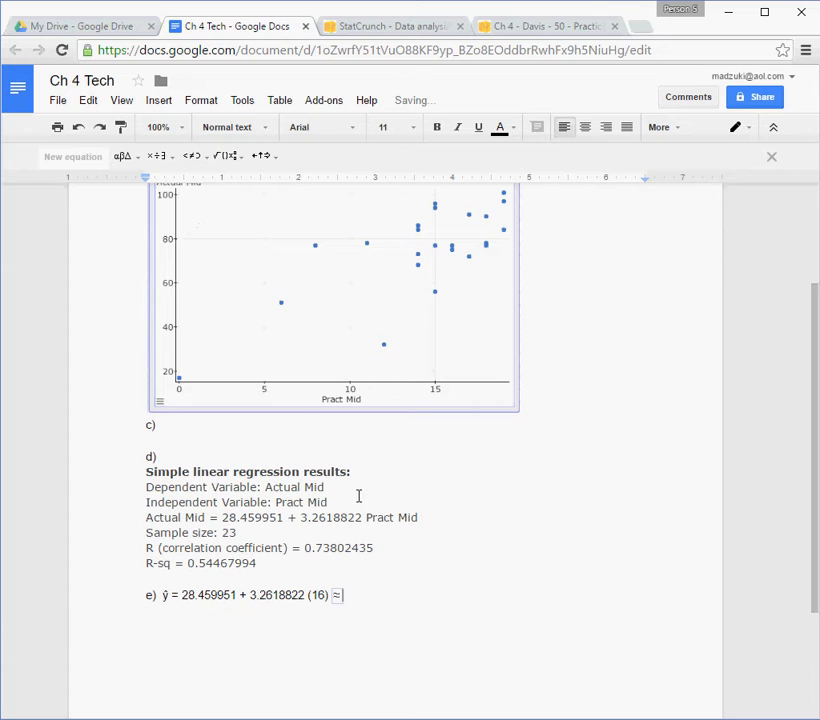
click(374, 601)
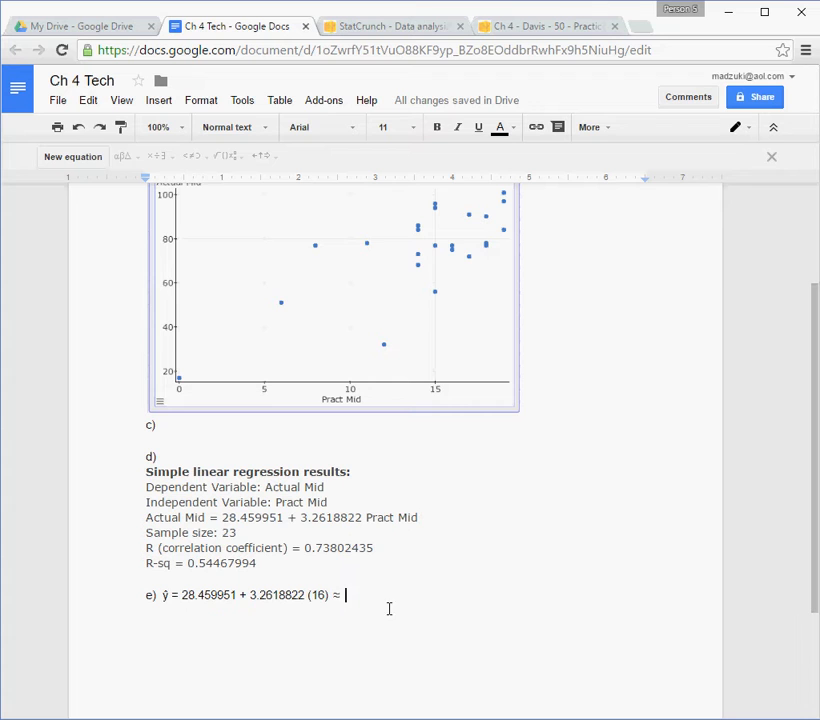
Review the document's scatterplot, view the fitted line plot on StatCrunch's second results page, and return to the "Ch 4 Tech" document.
double_click(275, 581)
scroll(273, 576, down, 1)
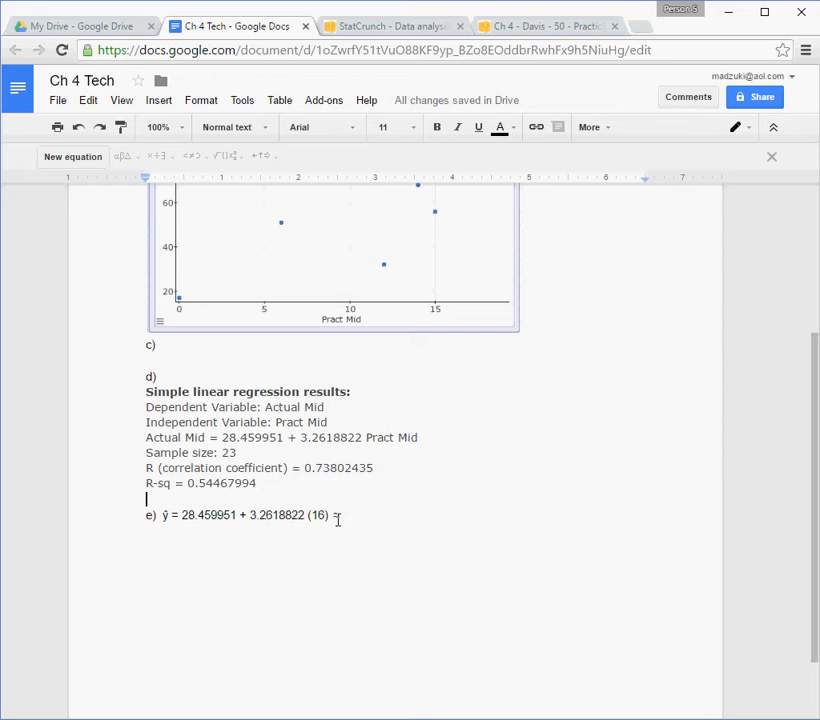
scroll(373, 516, up, 3)
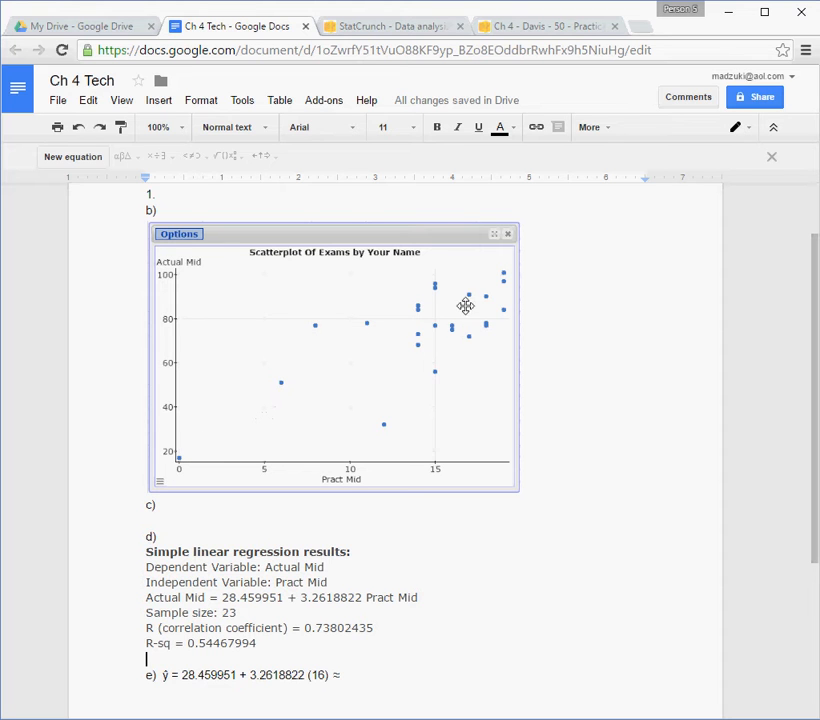
click(527, 30)
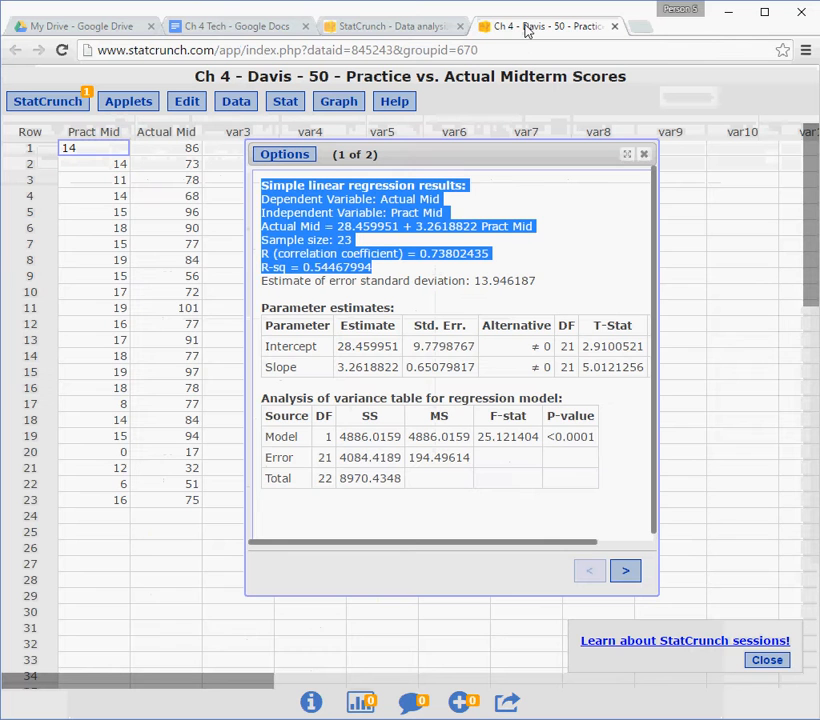
click(635, 574)
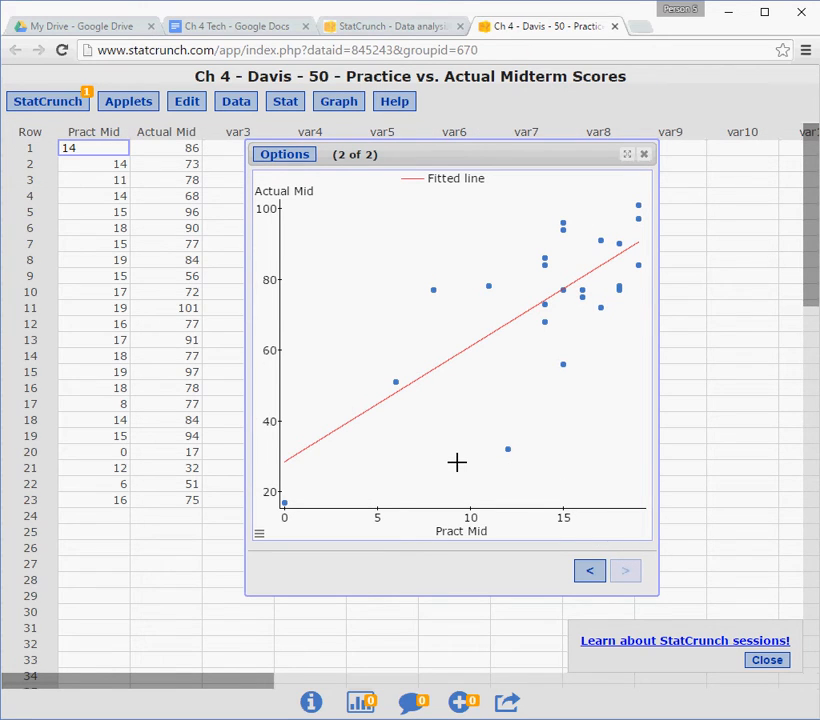
click(268, 33)
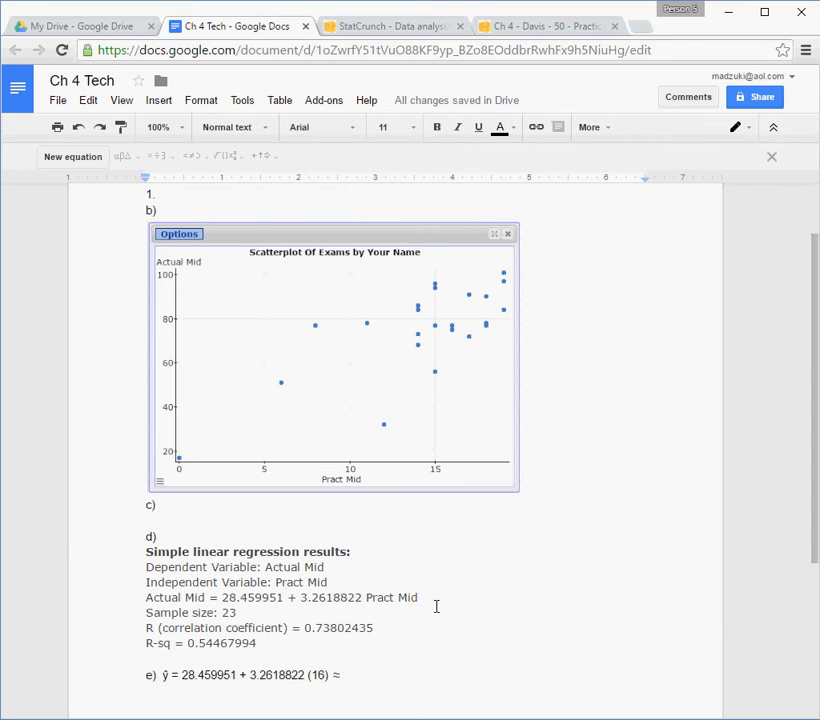
Highlight the slope 3.2618822 in the pasted regression equation and examine it against the scatterplot in b).
double_click(430, 612)
scroll(430, 613, down, 2)
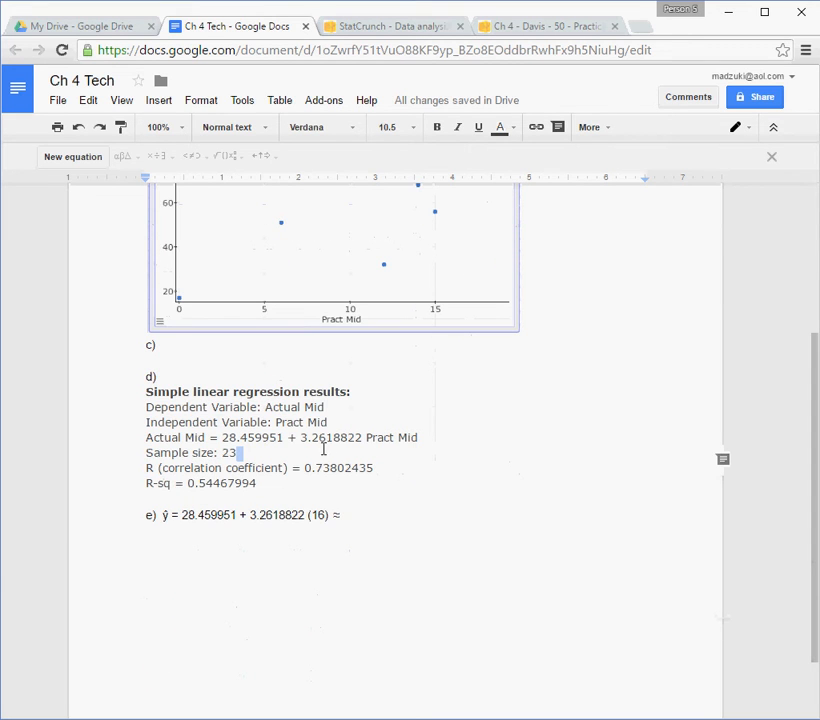
drag(301, 437, 362, 437)
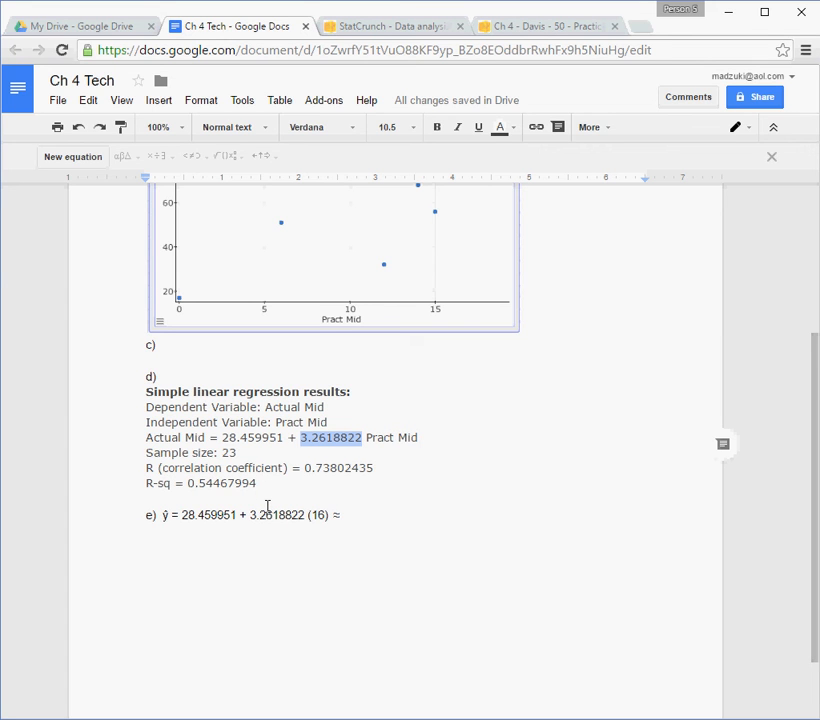
scroll(267, 505, up, 2)
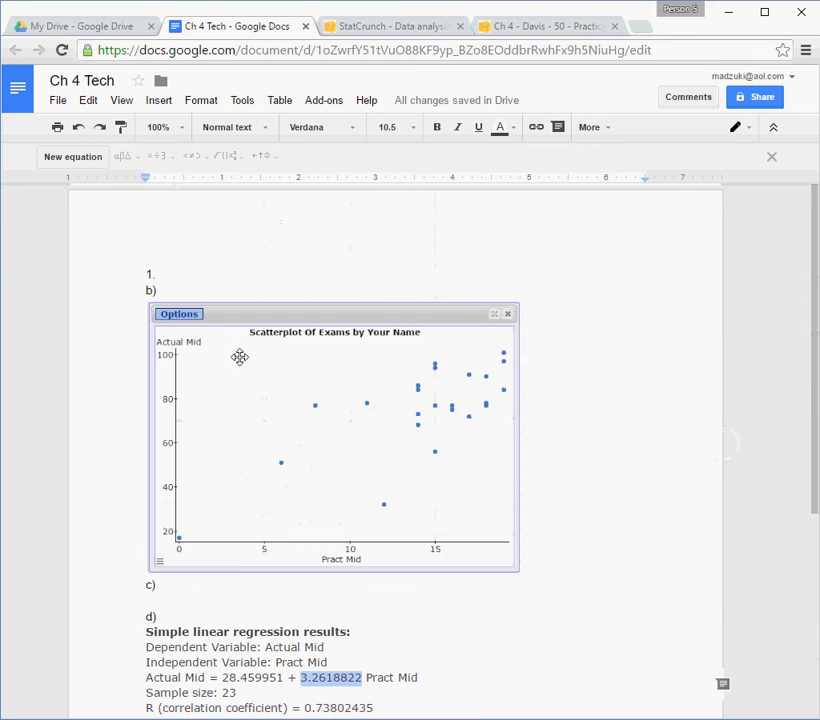
scroll(355, 490, down, 1)
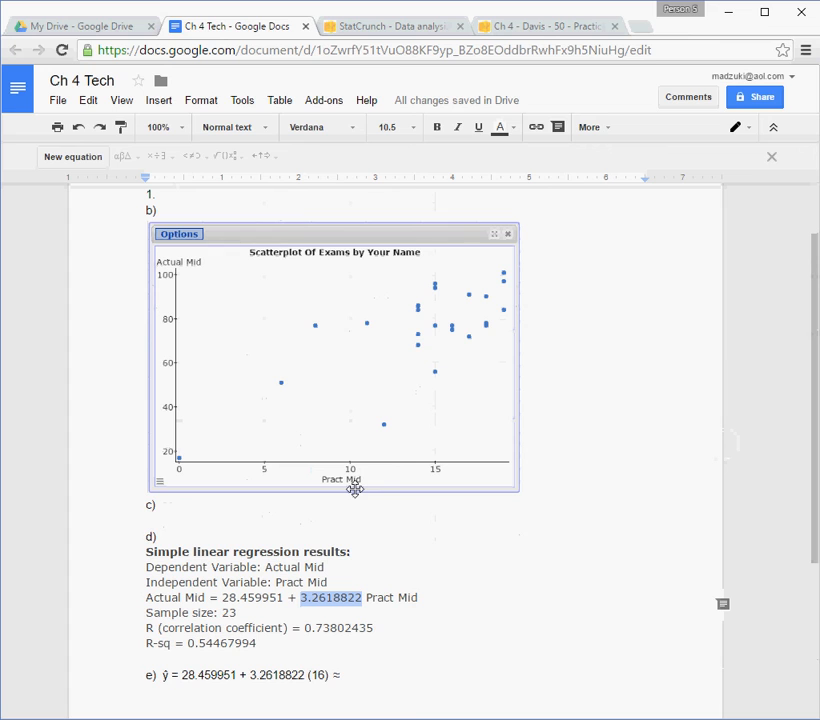